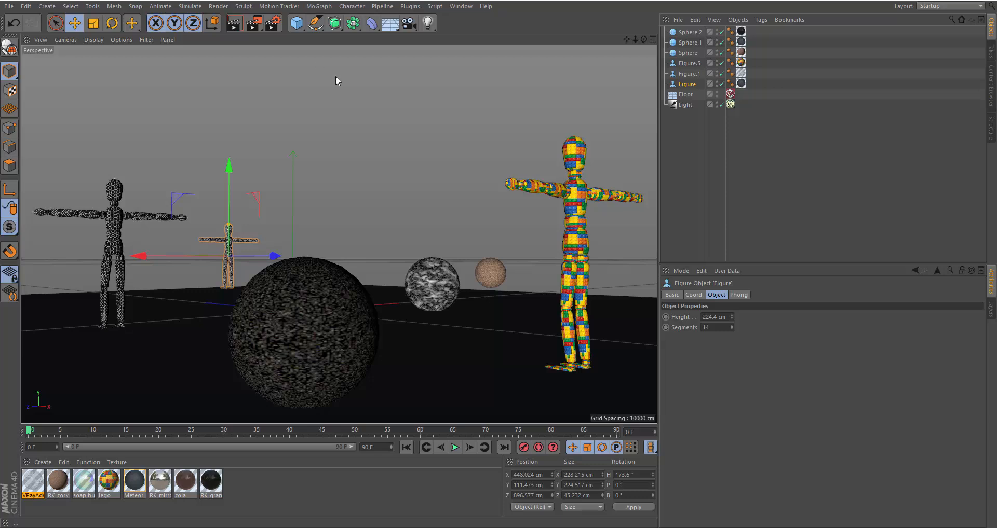
Load HDR_111_Parking_Lot_2_Ref.hdr as the V-Ray background environment texture, without copying it to the project location.
{"action": "left_click", "coordinate": [273, 23]}
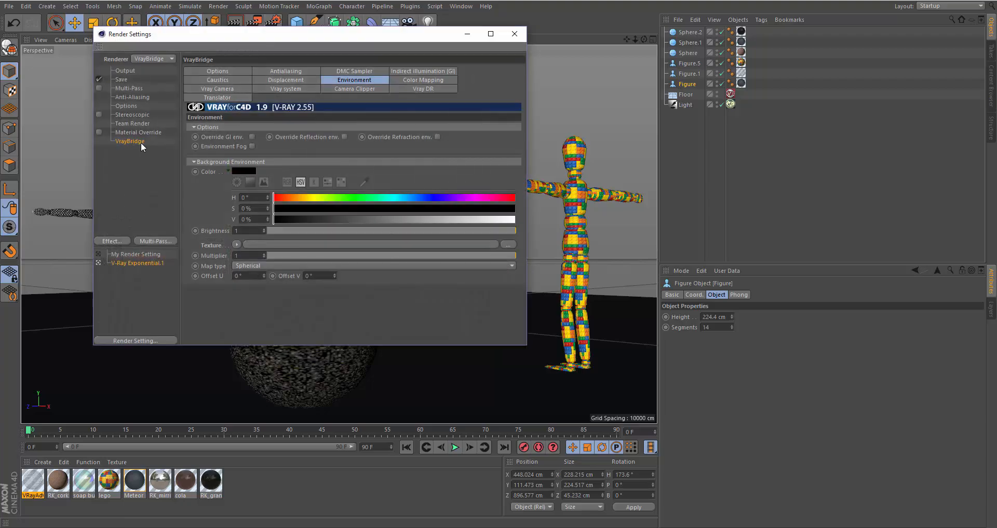
{"action": "left_click_drag", "start_coordinate": [423, 41], "coordinate": [422, 59]}
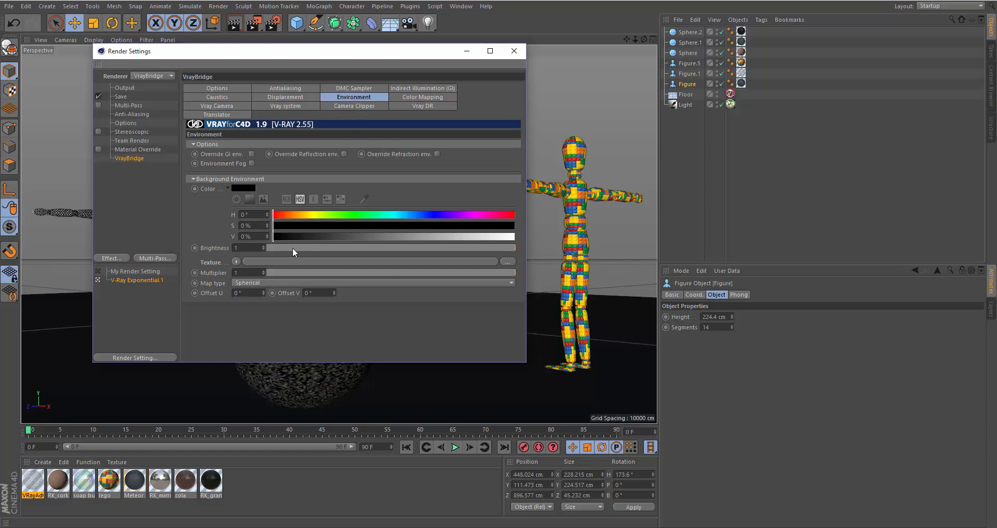
{"action": "left_click", "coordinate": [235, 262]}
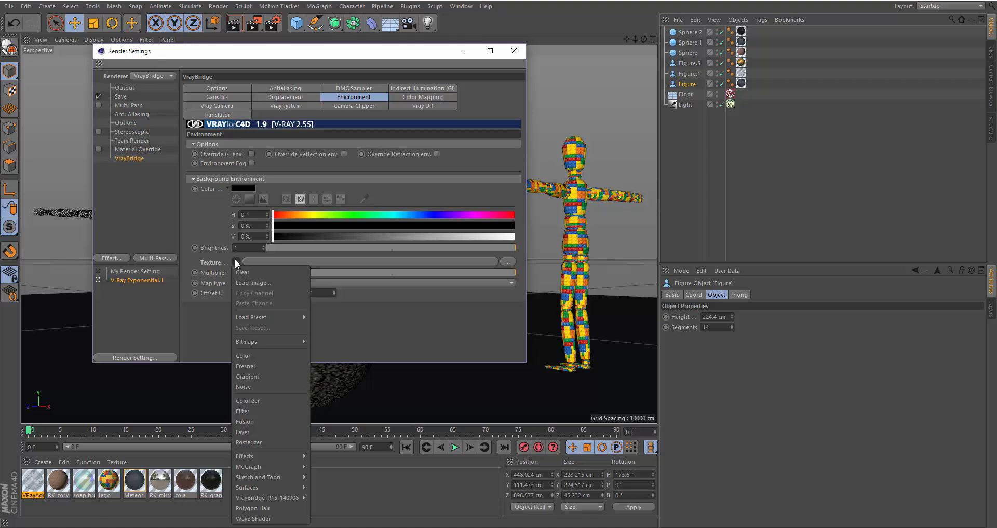
{"action": "left_click", "coordinate": [254, 282]}
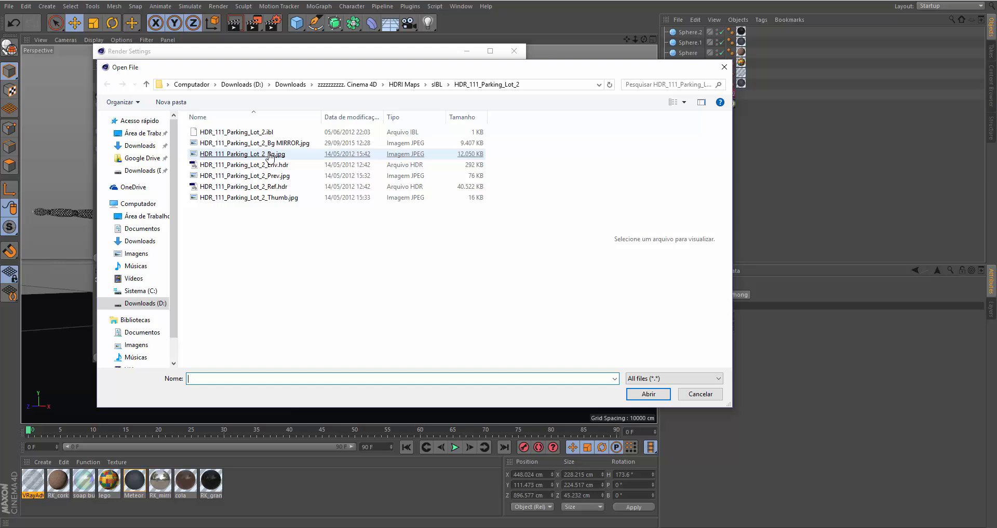
{"action": "double_click", "coordinate": [271, 187]}
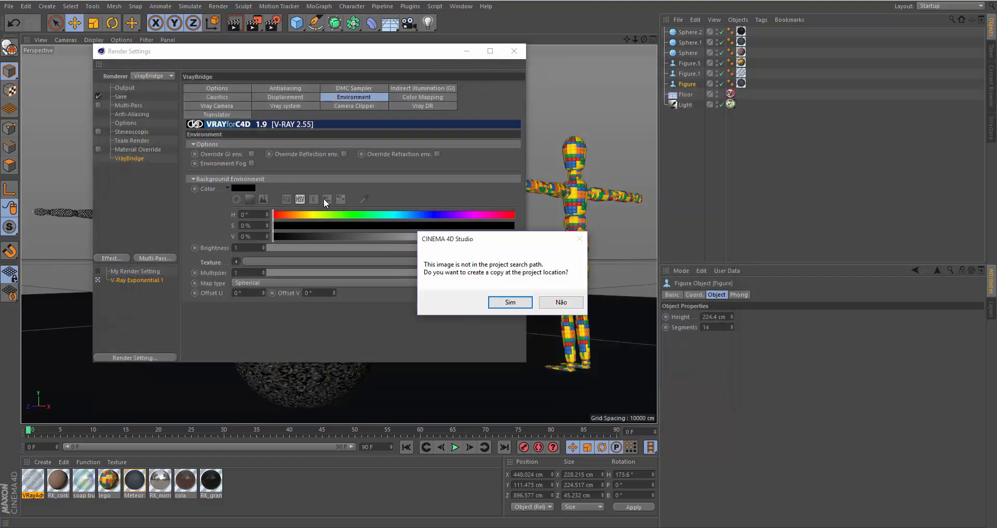
{"action": "left_click", "coordinate": [557, 303]}
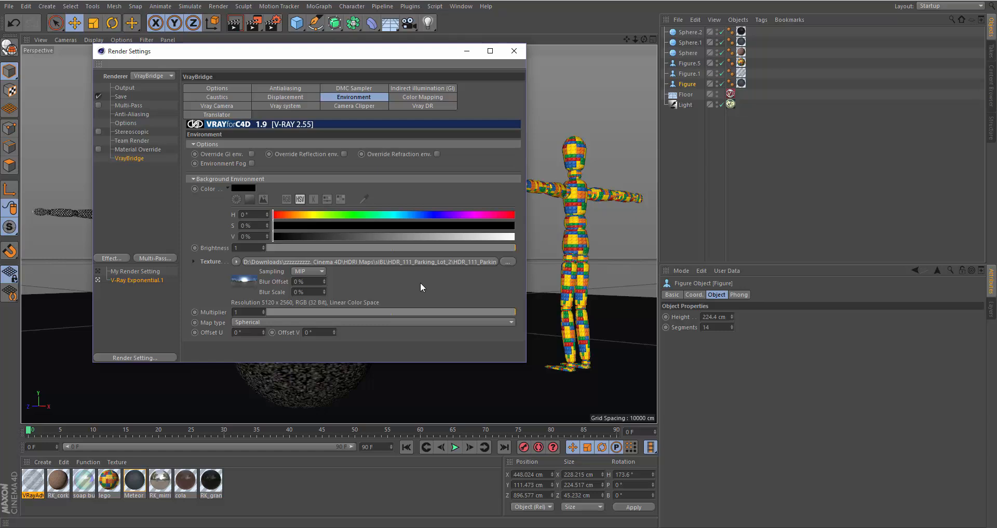
Render the perspective view to check the scene with the unmodified HDR environment.
{"action": "left_click", "coordinate": [236, 262]}
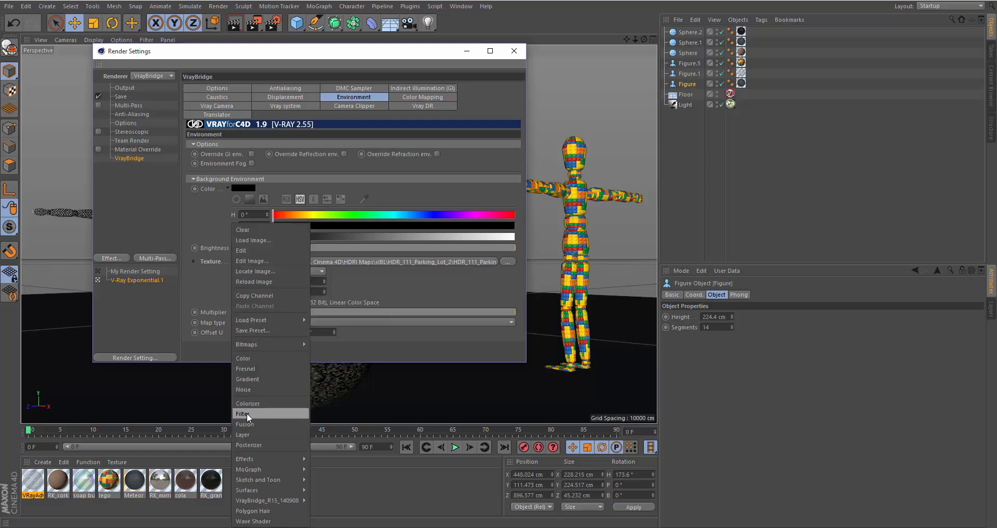
{"action": "left_click", "coordinate": [433, 280]}
{"action": "left_click_drag", "start_coordinate": [478, 52], "coordinate": [966, 105]}
{"action": "left_click", "coordinate": [234, 23]}
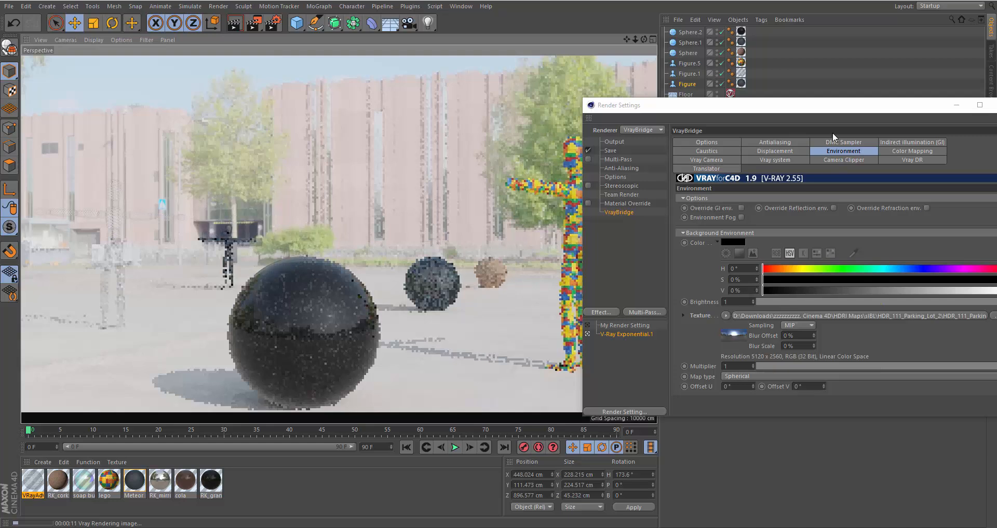
Open the environment bitmap's shader properties and set its color profile to sRGB.
{"action": "left_click_drag", "start_coordinate": [825, 105], "coordinate": [410, 64]}
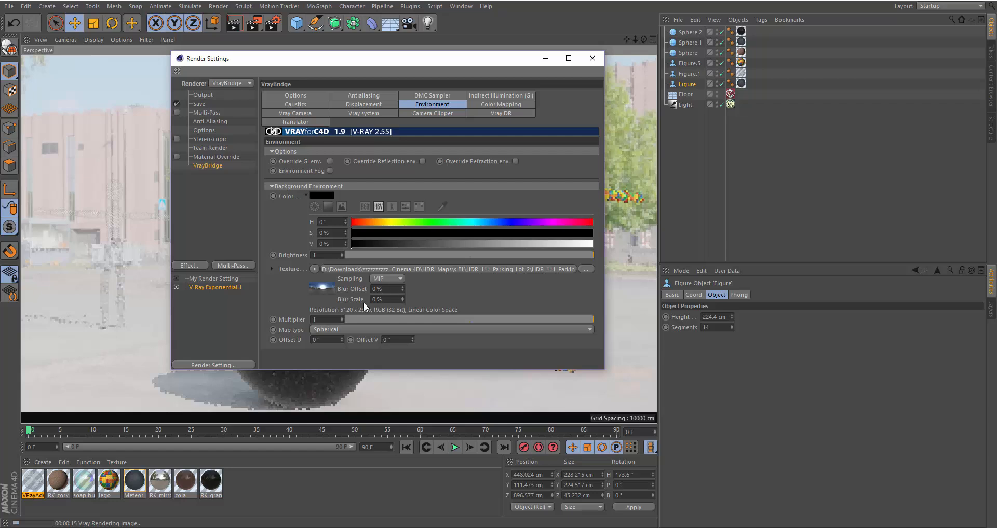
{"action": "left_click", "coordinate": [323, 286]}
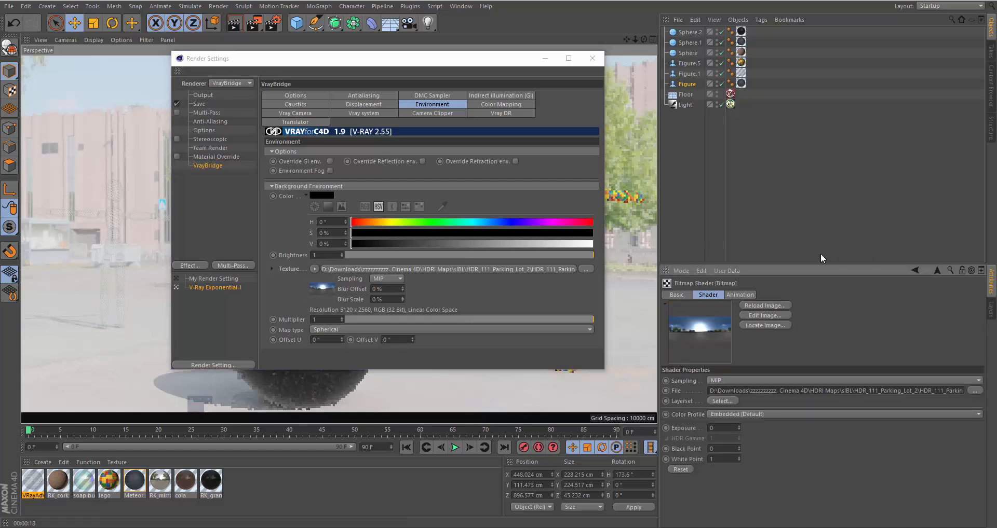
{"action": "left_click", "coordinate": [764, 413]}
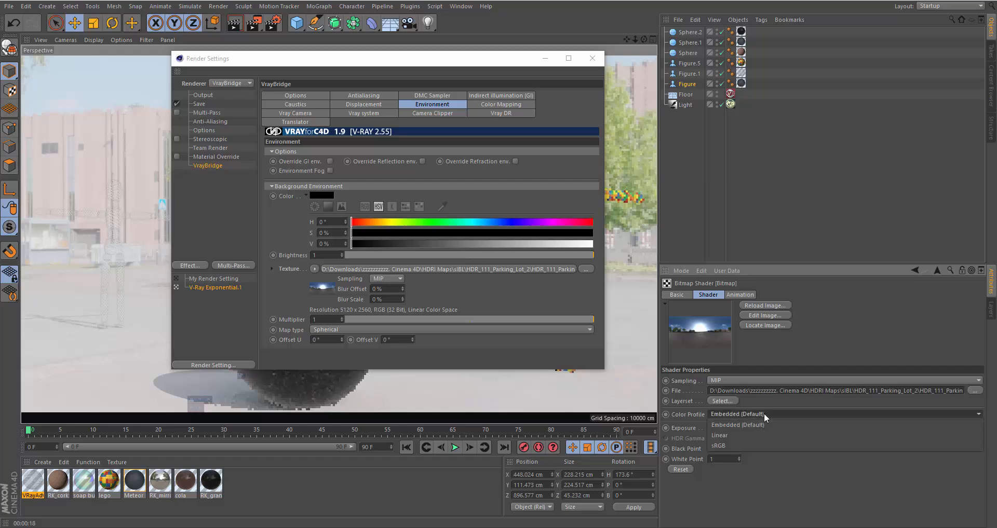
{"action": "left_click", "coordinate": [731, 445]}
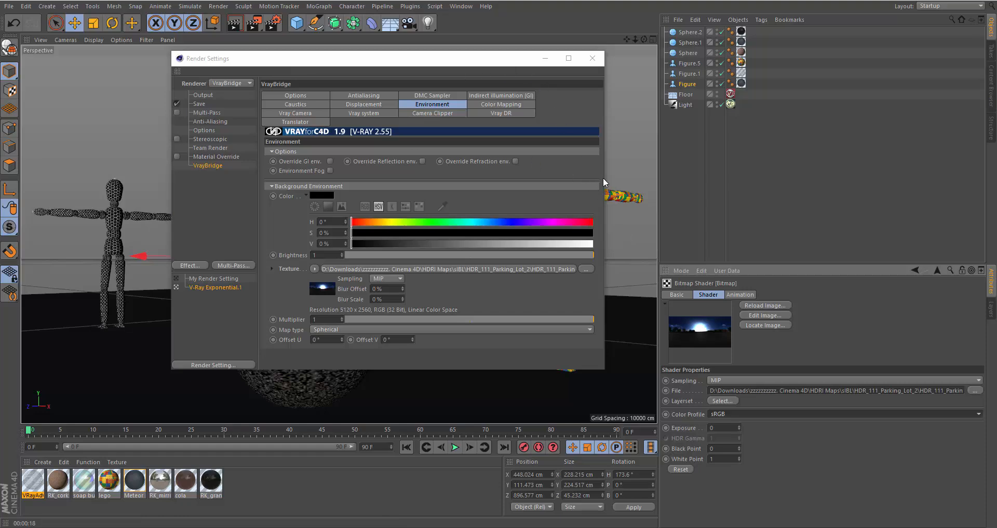
Move the render settings clear of the viewport and render the view to check the sRGB environment.
{"action": "left_click_drag", "start_coordinate": [605, 178], "coordinate": [545, 178]}
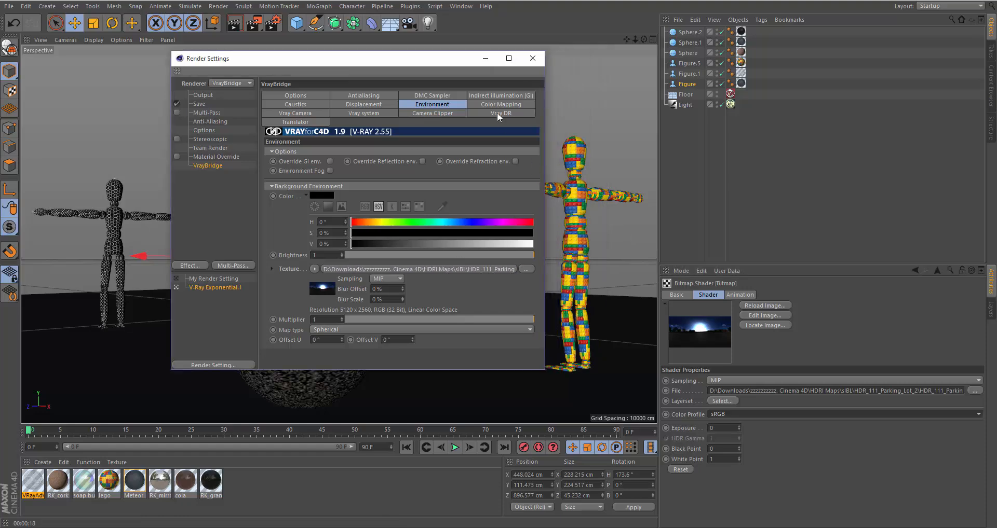
{"action": "left_click_drag", "start_coordinate": [438, 59], "coordinate": [918, 58]}
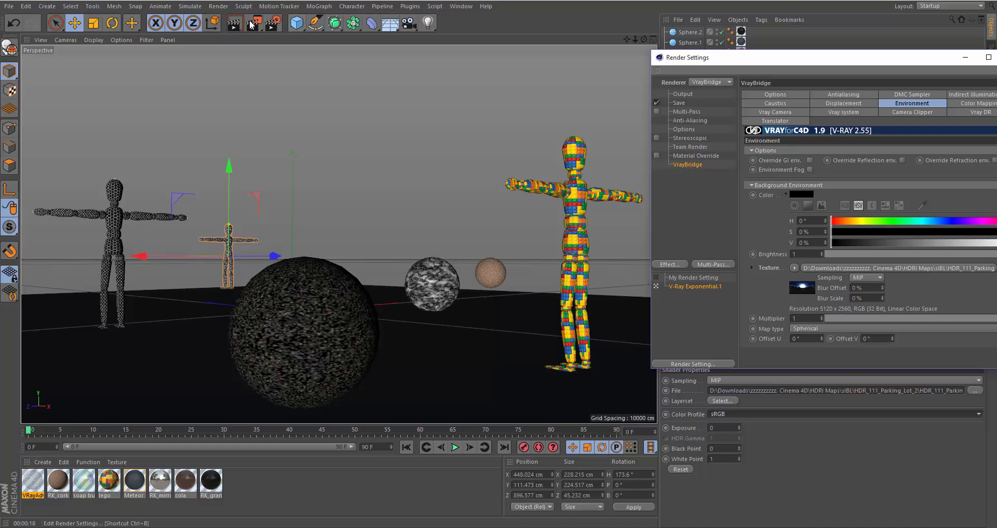
{"action": "left_click", "coordinate": [251, 25]}
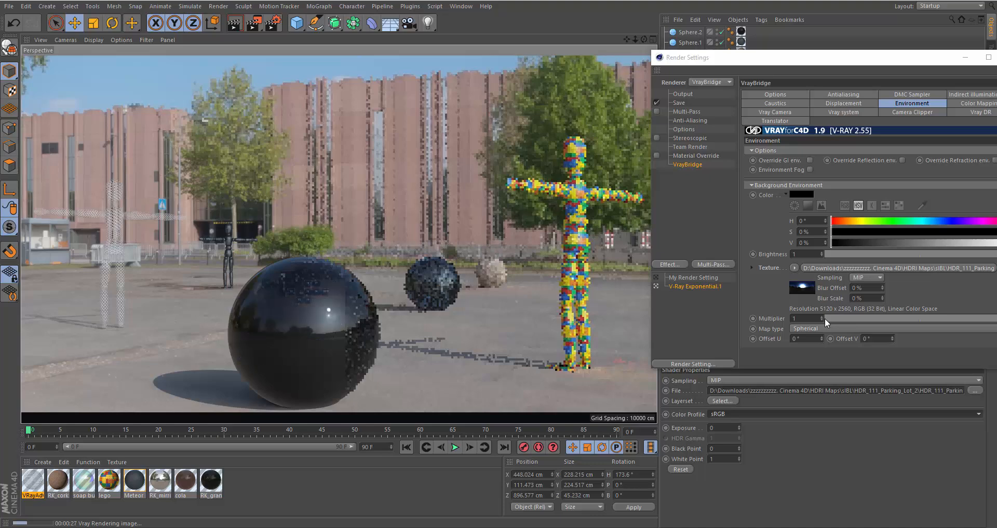
Wrap the environment's HDR texture in a Filter shader and open the filter's shader properties.
{"action": "left_click", "coordinate": [794, 268]}
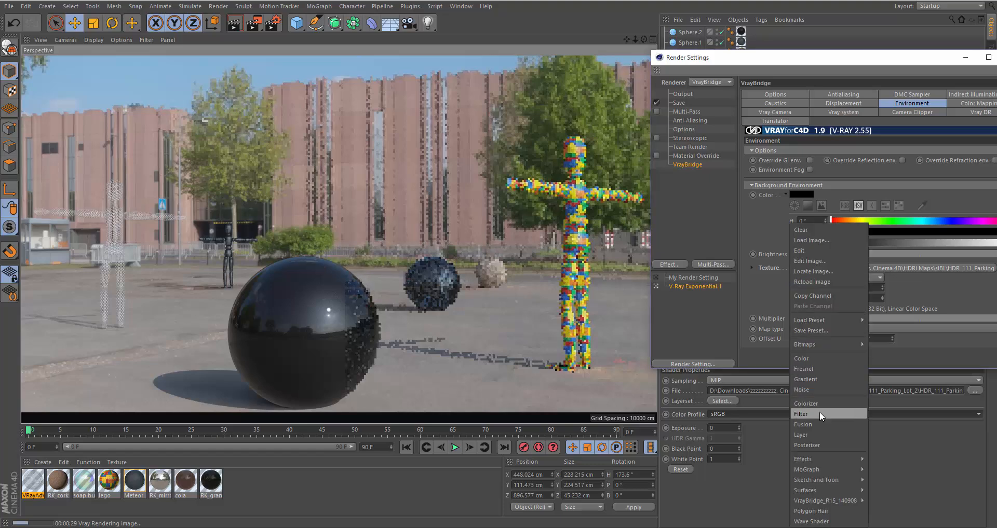
{"action": "left_click", "coordinate": [811, 414]}
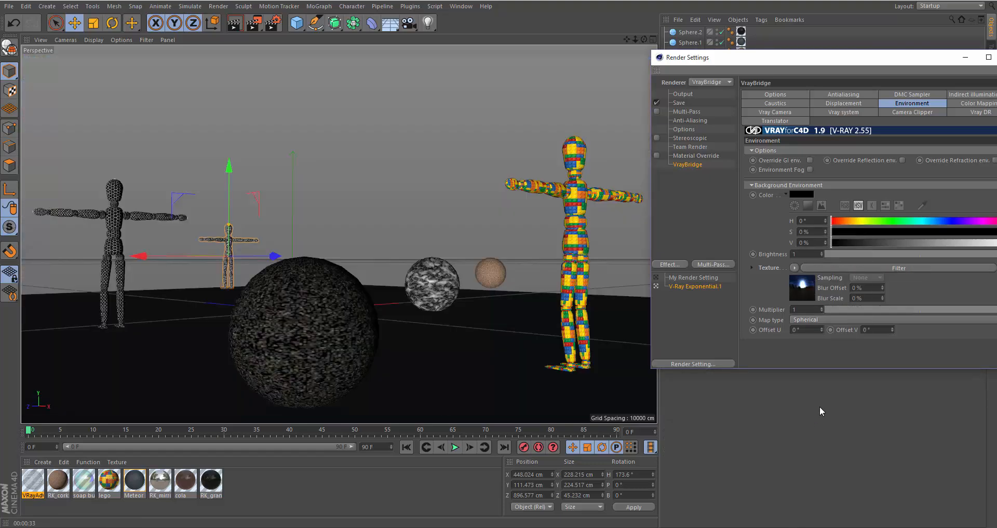
{"action": "left_click_drag", "start_coordinate": [860, 62], "coordinate": [522, 68]}
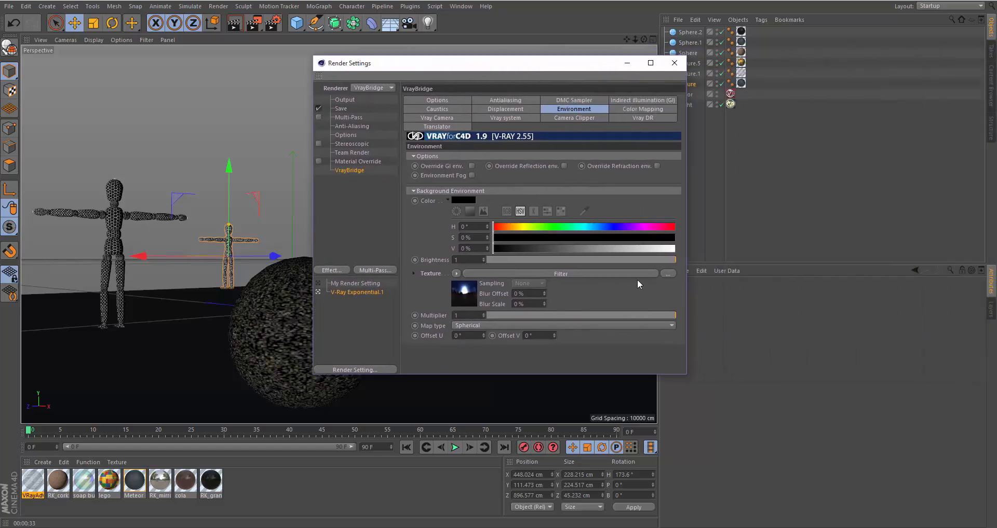
{"action": "left_click", "coordinate": [462, 293]}
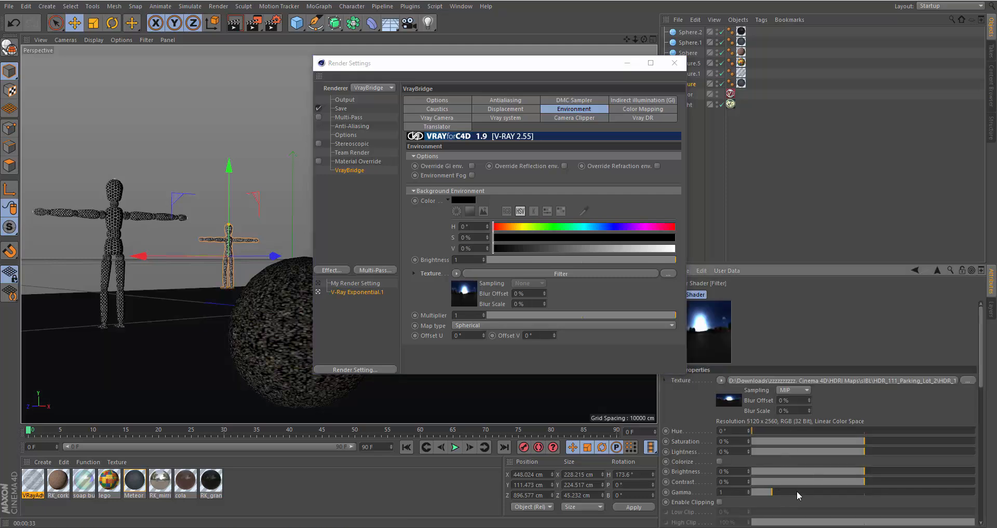
{"action": "left_click_drag", "start_coordinate": [557, 70], "coordinate": [440, 50]}
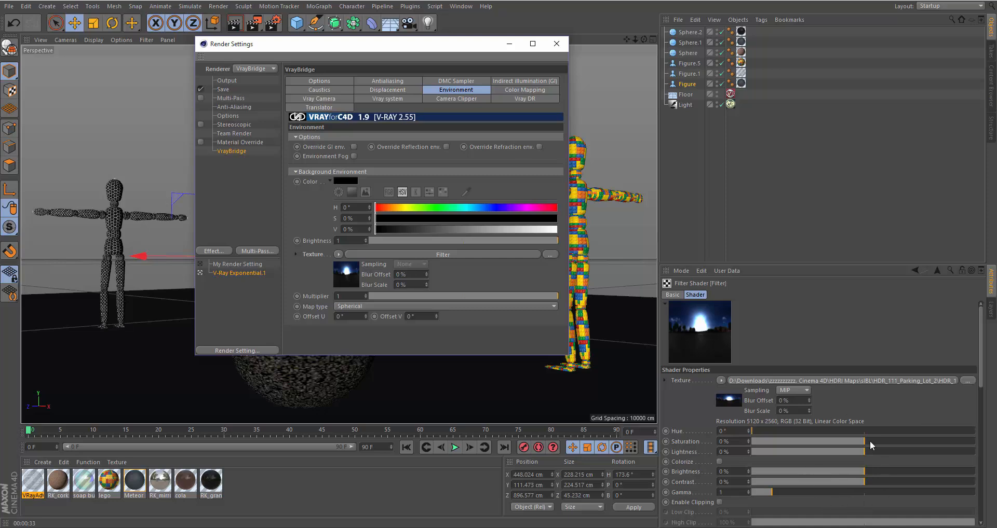
Set the environment filter's contrast to 1% and saturation to 6%, and render the view with the render settings closed.
{"action": "left_click", "coordinate": [865, 482]}
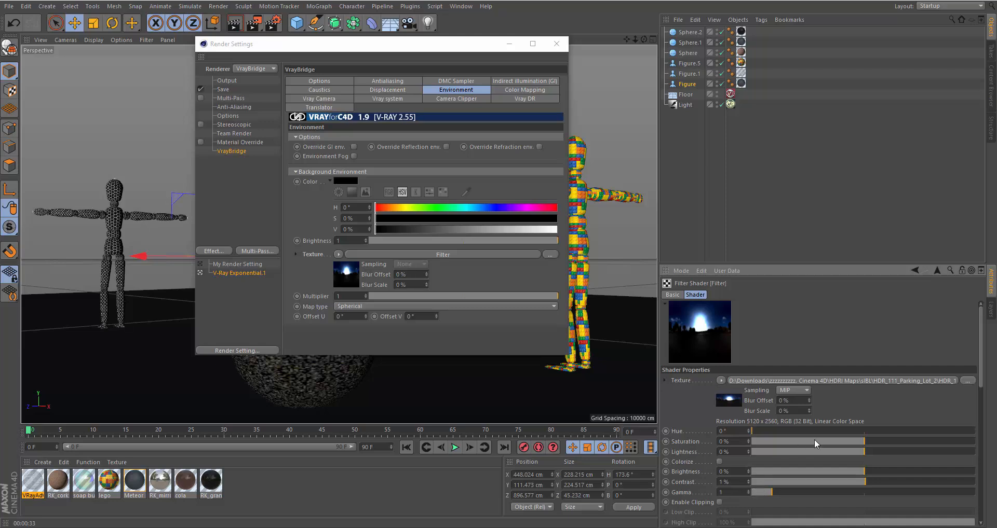
{"action": "left_click_drag", "start_coordinate": [860, 442], "coordinate": [872, 446]}
{"action": "left_click", "coordinate": [556, 44]}
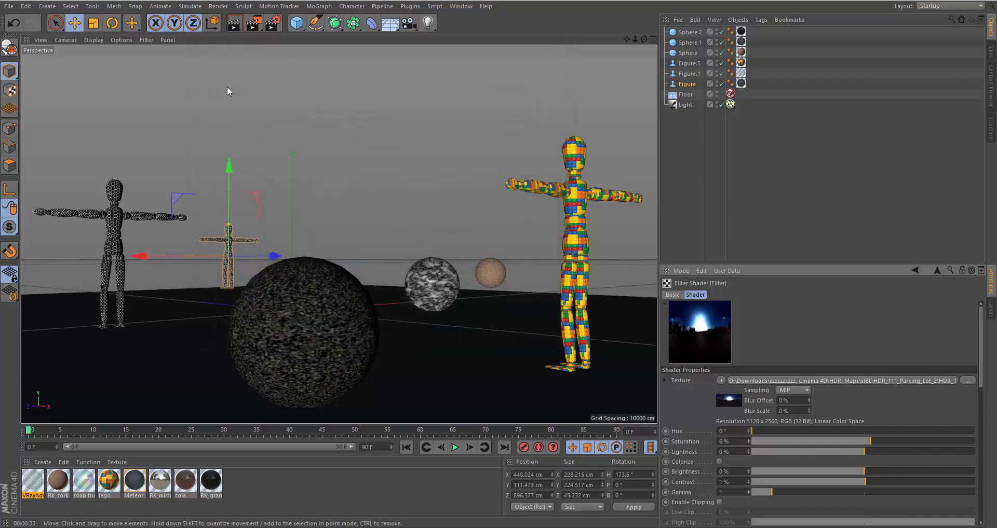
{"action": "left_click", "coordinate": [237, 22]}
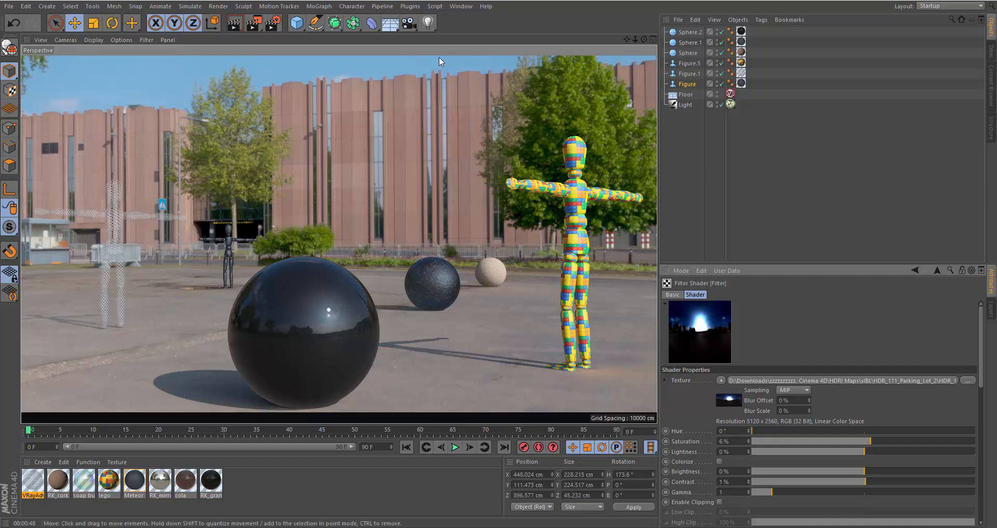
Add a camera from the current view and lock it with a Protection tag, testing the lock by trying to orbit.
{"action": "left_click", "coordinate": [408, 24]}
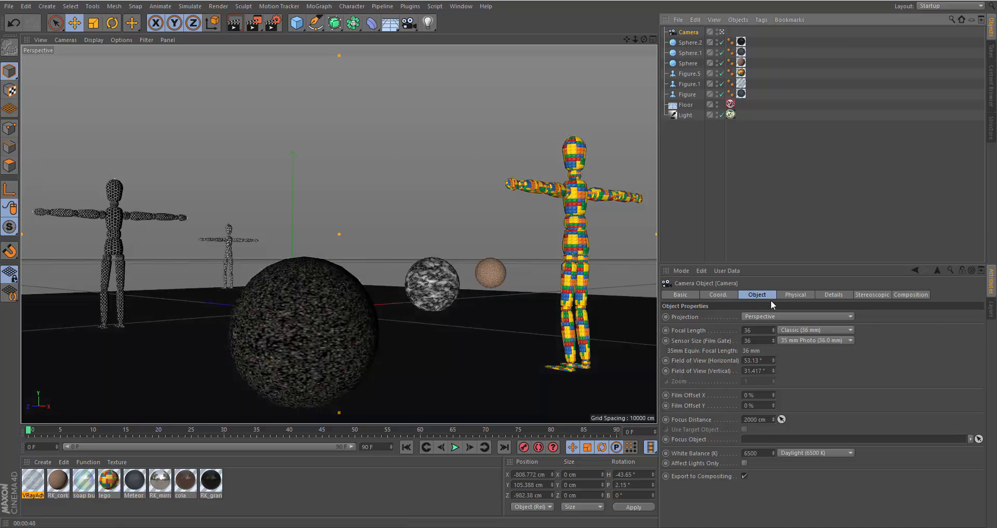
{"action": "right_click", "coordinate": [695, 35]}
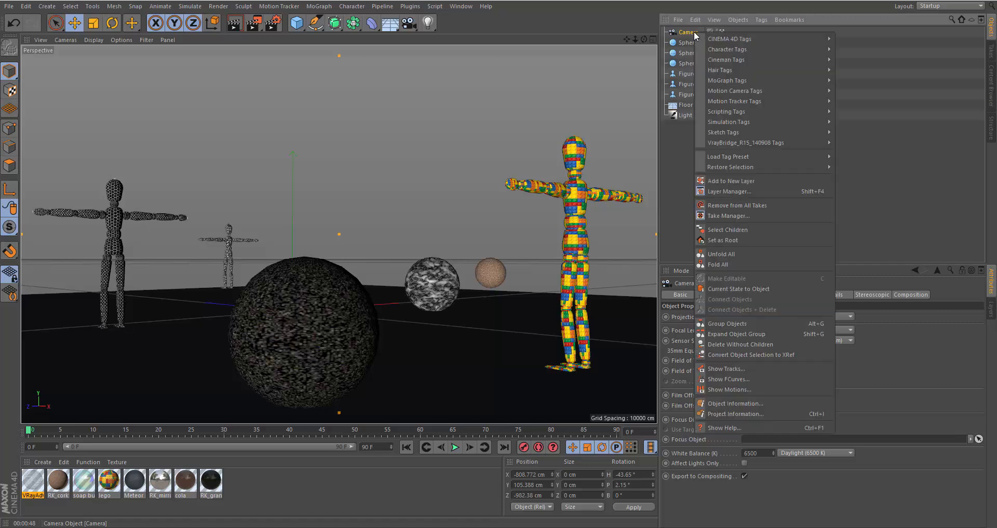
{"action": "mouse_move", "coordinate": [727, 37]}
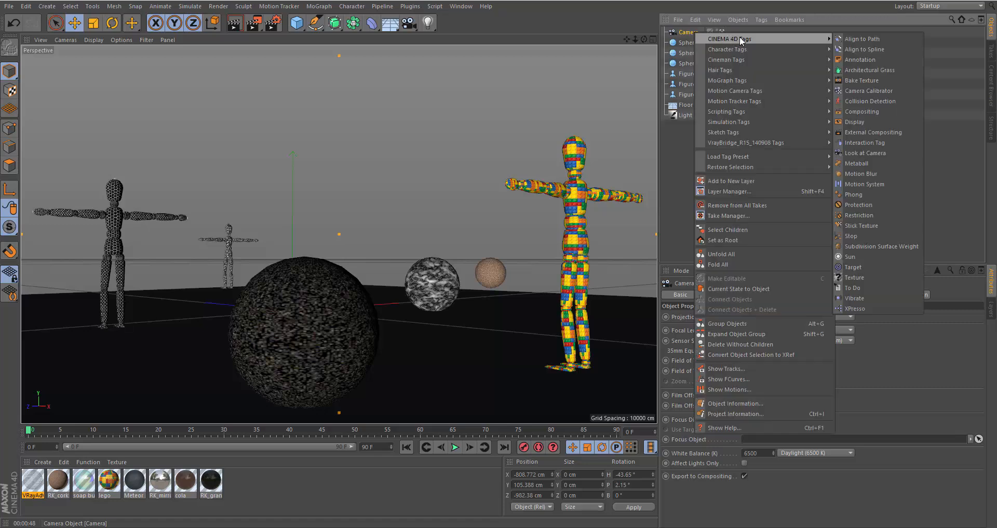
{"action": "left_click", "coordinate": [856, 205]}
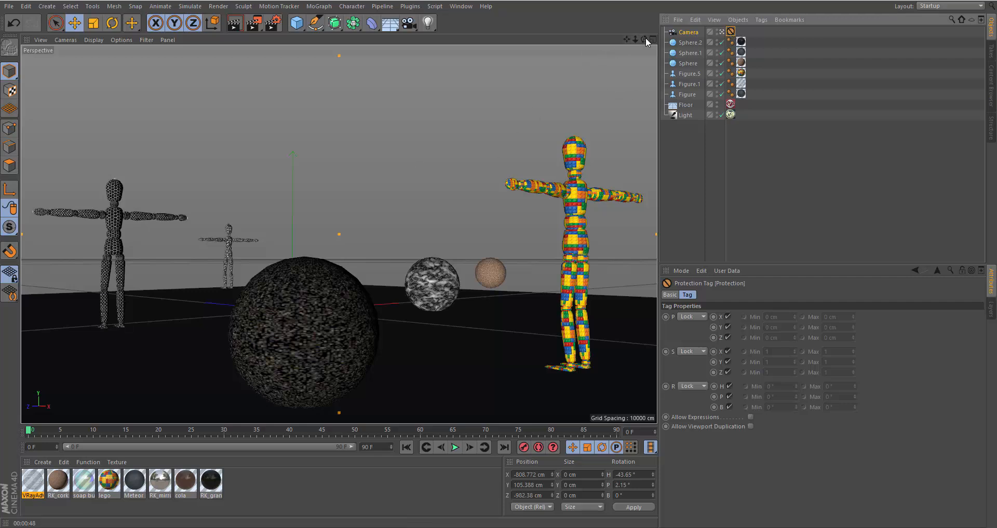
{"action": "left_click_drag", "start_coordinate": [644, 40], "coordinate": [645, 40]}
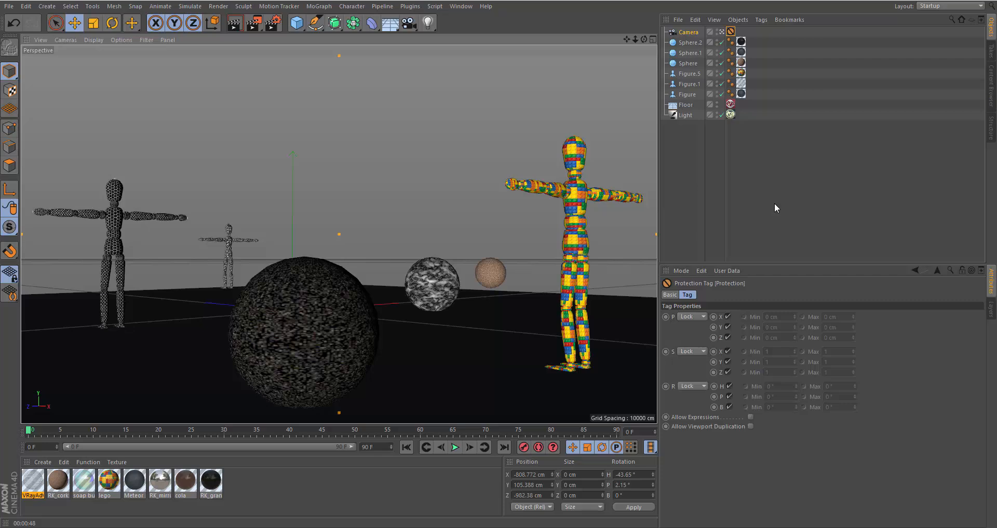
Add a VrayPhysicalCamera tag to the camera.
{"action": "right_click", "coordinate": [691, 33]}
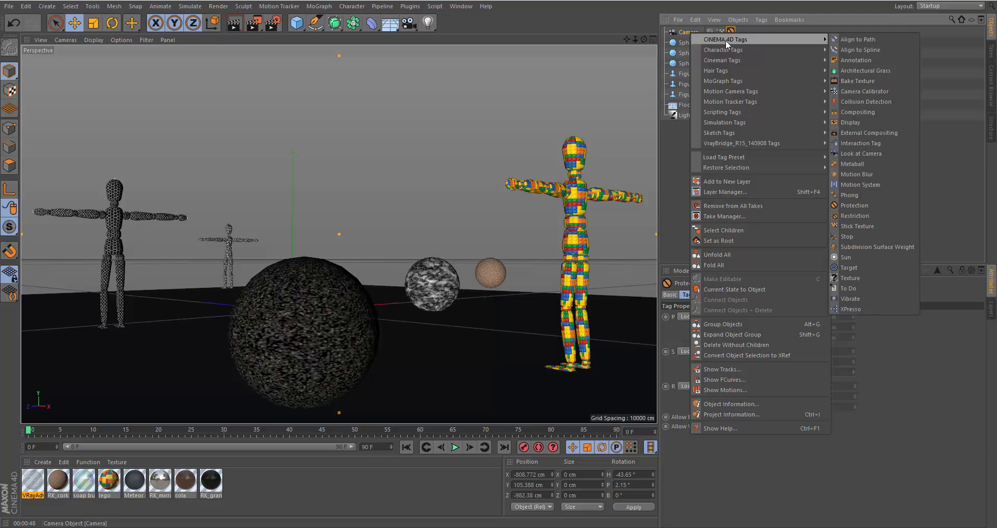
{"action": "mouse_move", "coordinate": [753, 143]}
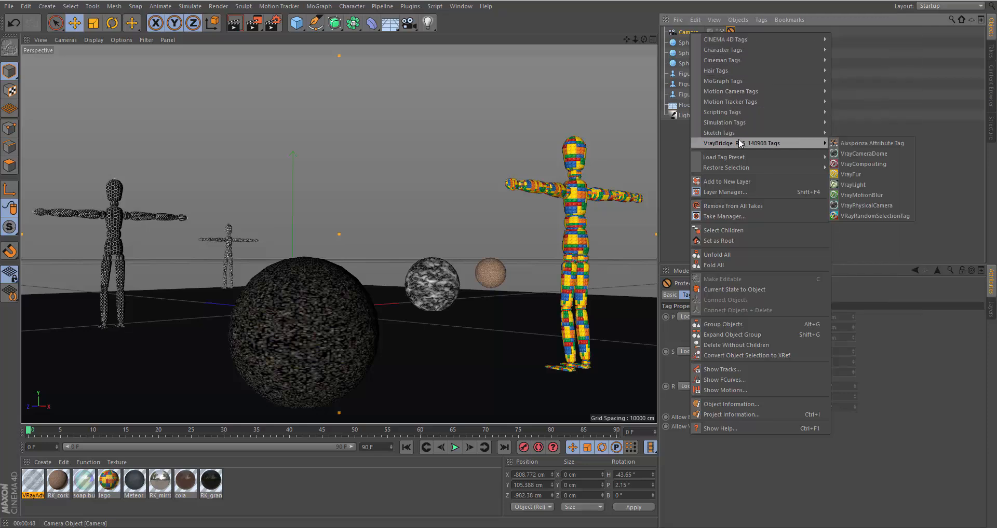
{"action": "left_click", "coordinate": [877, 205]}
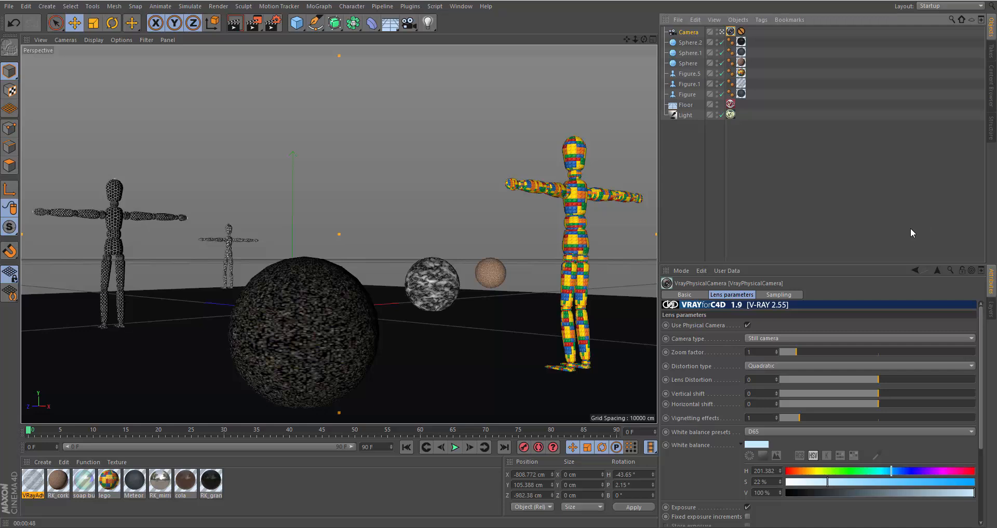
Set the physical camera's film ISO to 1200 and shutter speed to 50, and render the view.
{"action": "scroll", "coordinate": [981, 395], "scroll_direction": "down", "scroll_amount": 5}
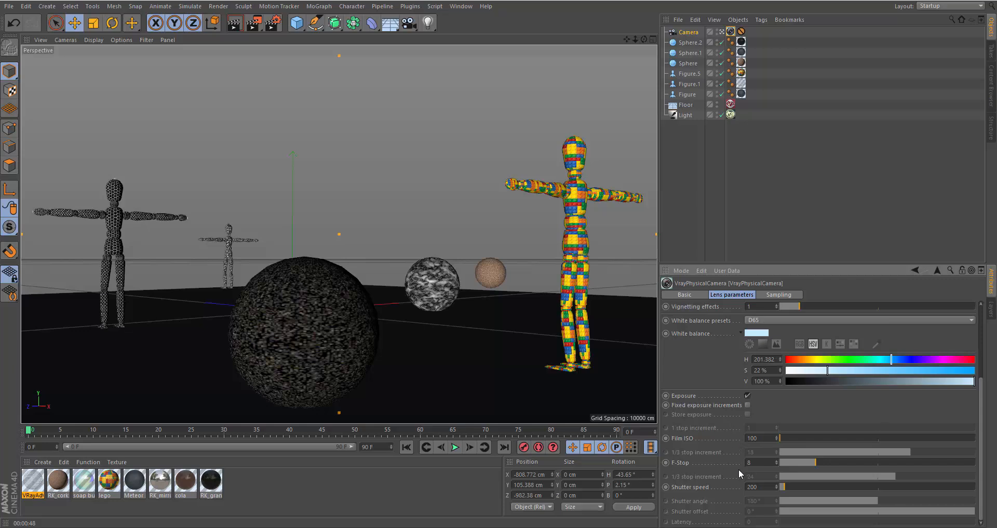
{"action": "left_click_drag", "start_coordinate": [749, 440], "coordinate": [744, 440]}
{"action": "type", "text": "200"}
{"action": "left_click", "coordinate": [768, 439]}
{"action": "left_click_drag", "start_coordinate": [766, 439], "coordinate": [700, 457]}
{"action": "double_click", "coordinate": [753, 487]}
{"action": "type", "text": "50"}
{"action": "left_click", "coordinate": [235, 23]}
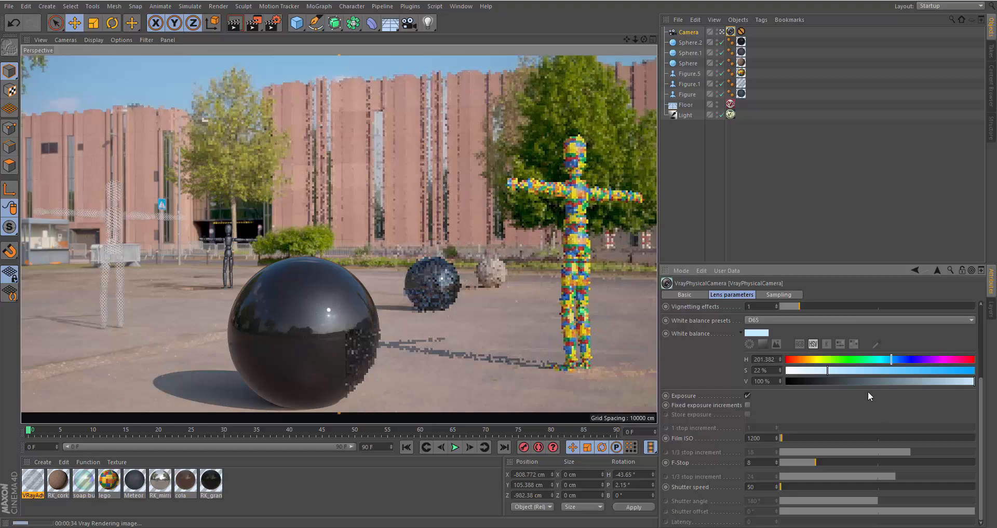
Enable depth of field in the V-Ray physical camera's sampling settings.
{"action": "left_click", "coordinate": [790, 294]}
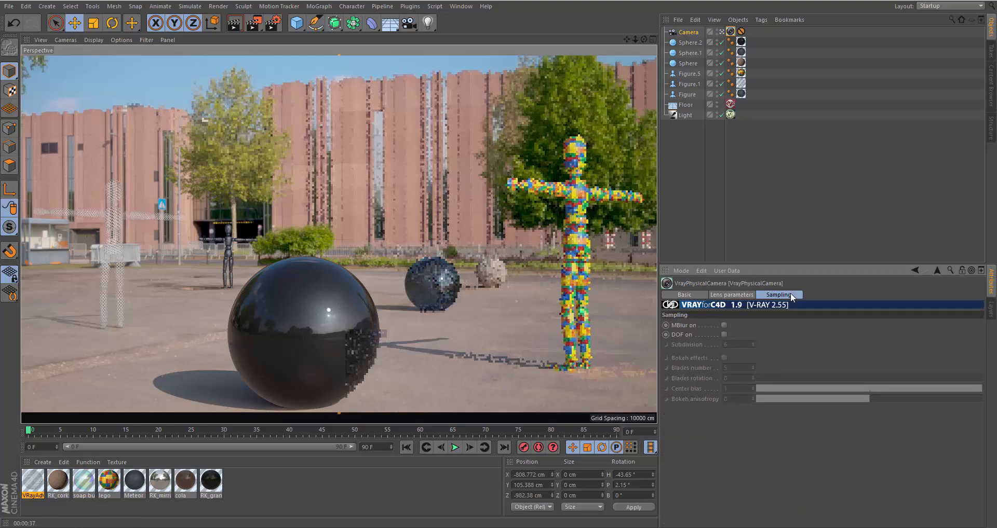
{"action": "left_click", "coordinate": [724, 335]}
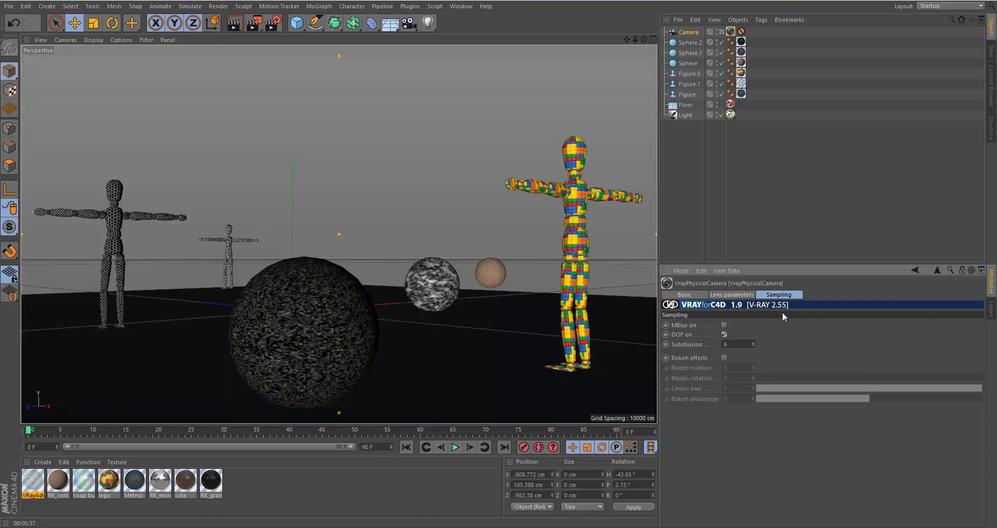
Enlarge the attribute area so all of the physical camera's lens parameters are shown.
{"action": "left_click", "coordinate": [740, 295]}
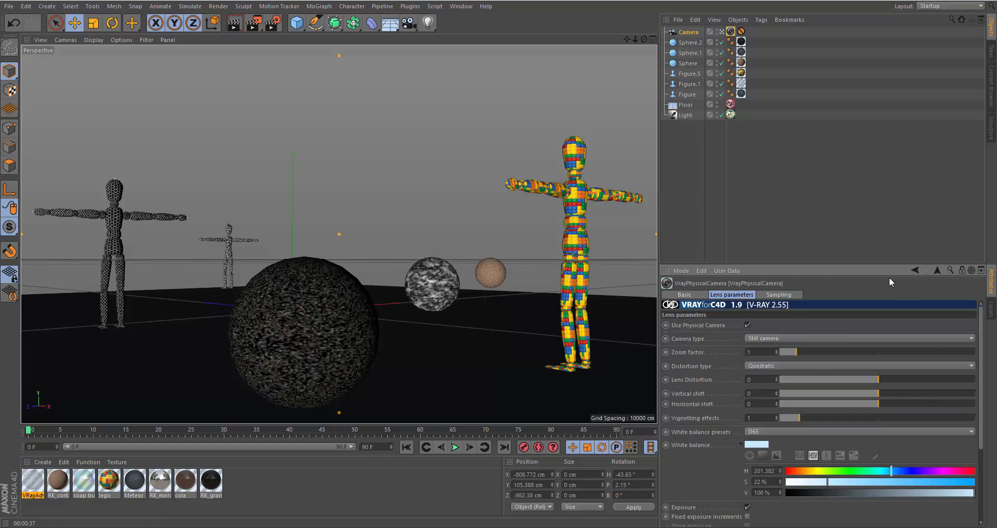
{"action": "left_click_drag", "start_coordinate": [865, 264], "coordinate": [860, 144]}
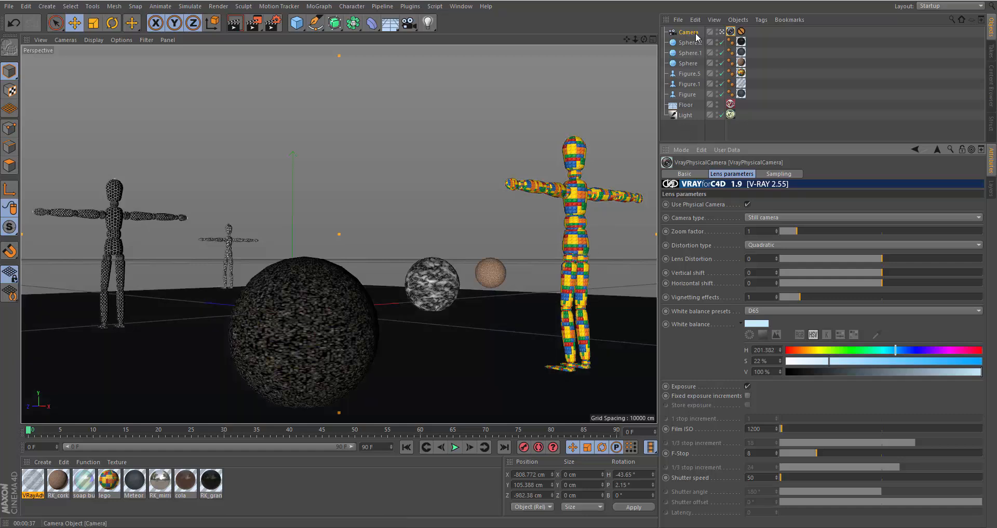
{"action": "left_click", "coordinate": [795, 175]}
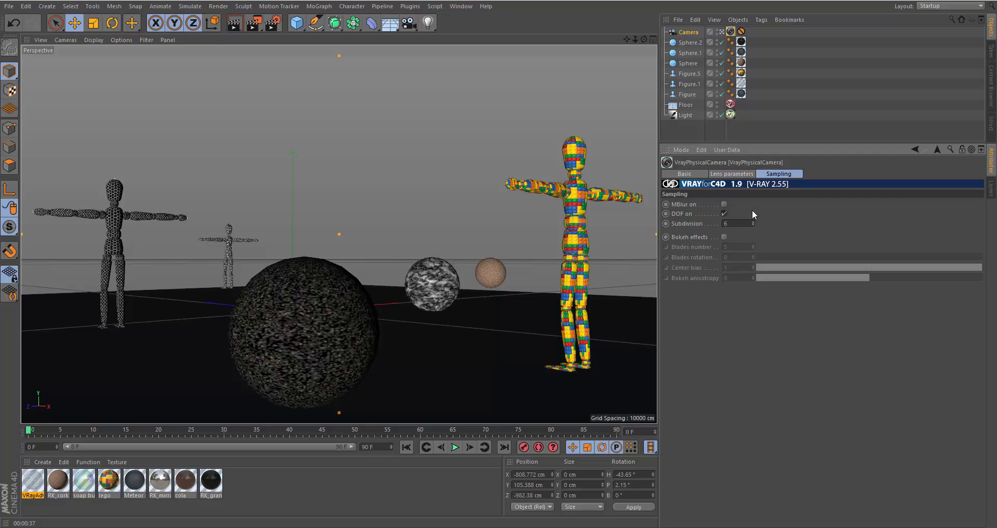
{"action": "left_click", "coordinate": [737, 176]}
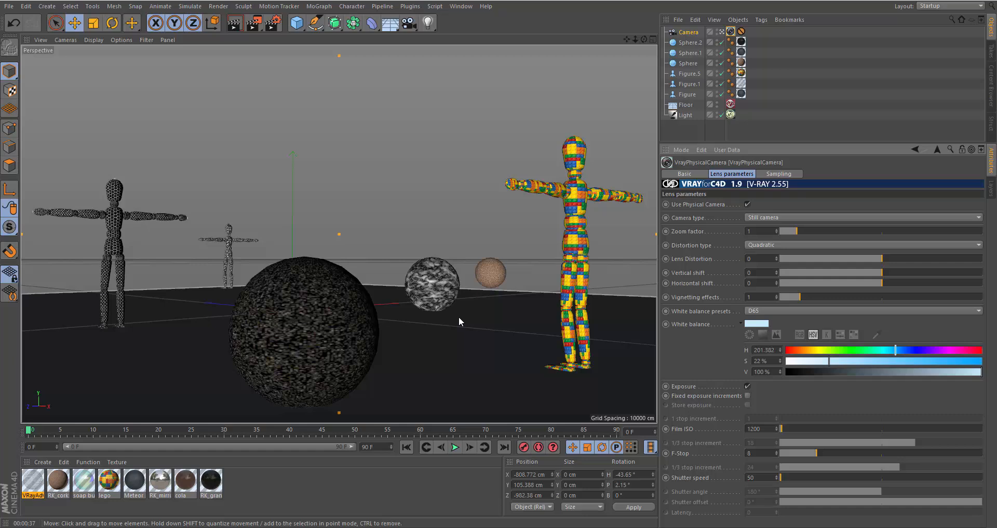
Shorten the camera's focus distance in the top view so the focal plane sits on the nearest sphere.
{"action": "key", "text": "F2"}
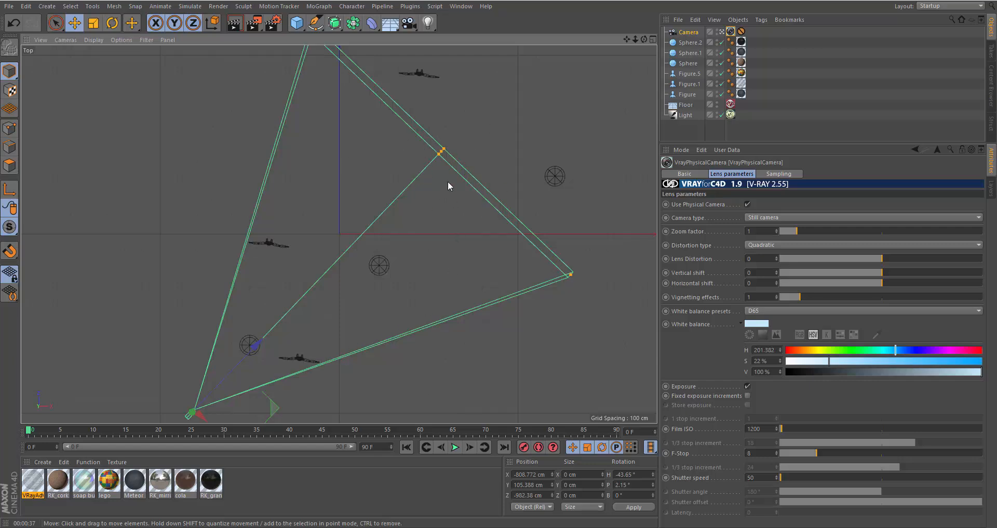
{"action": "left_click_drag", "start_coordinate": [442, 152], "coordinate": [253, 348]}
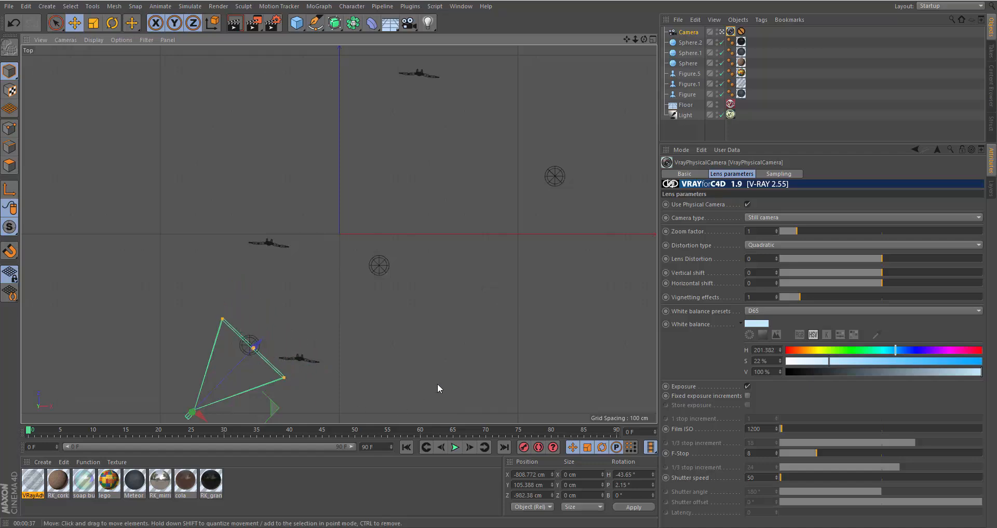
{"action": "key", "text": "F1"}
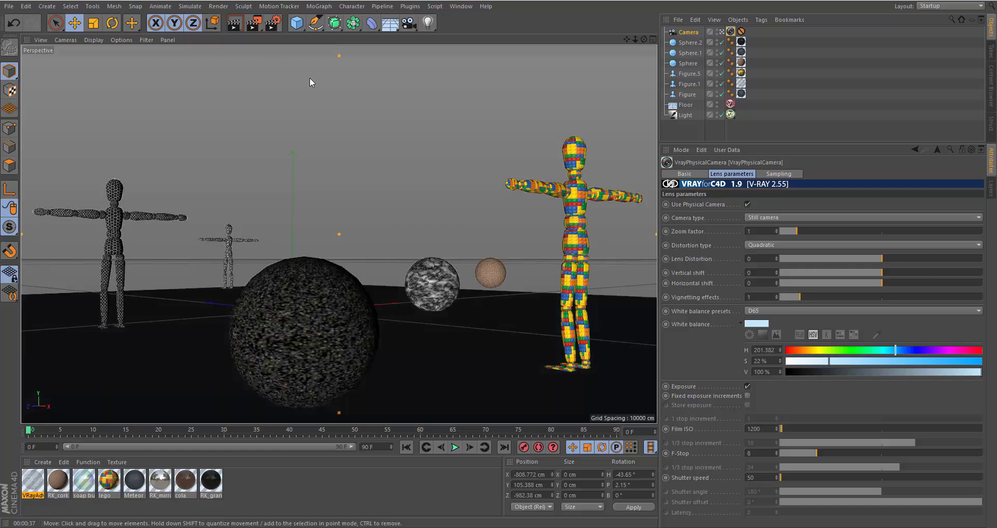
{"action": "key", "text": "F2"}
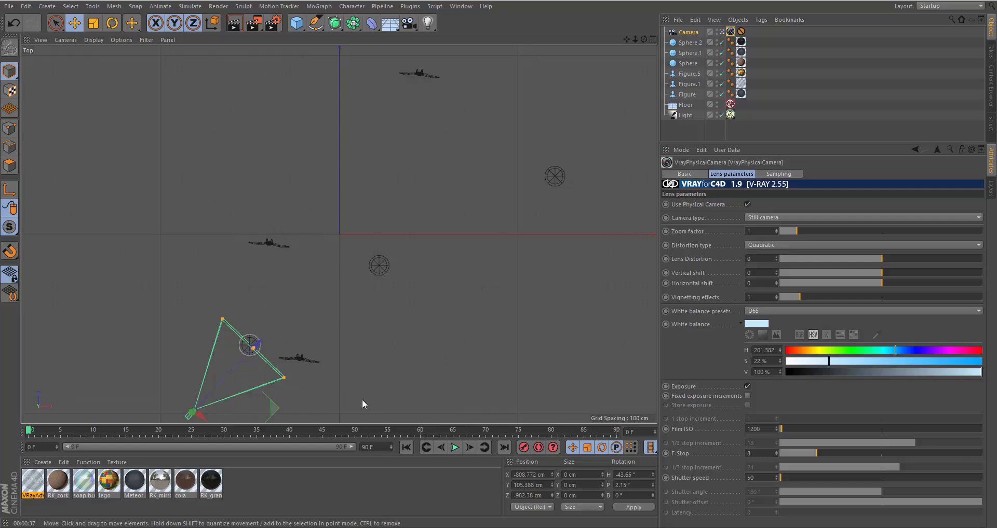
{"action": "key", "text": "F1"}
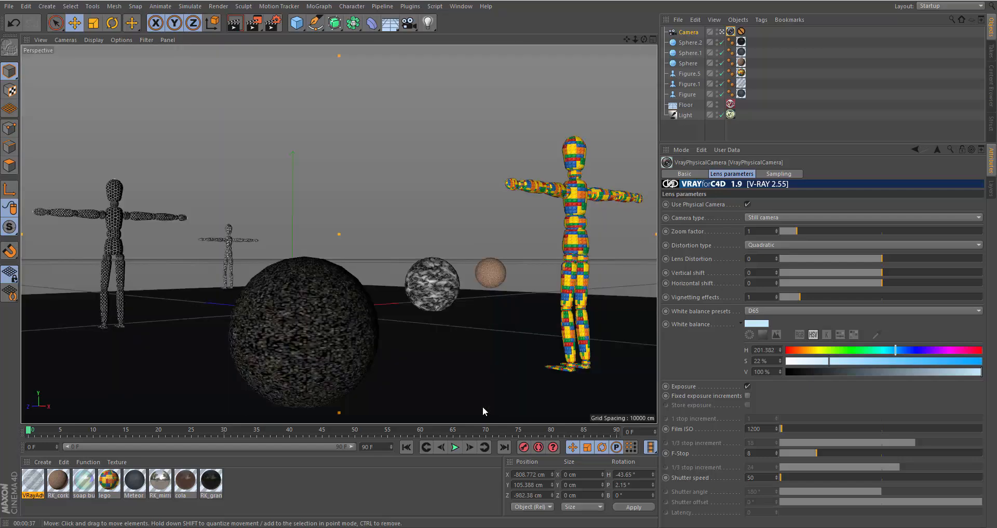
{"action": "key", "text": "F2"}
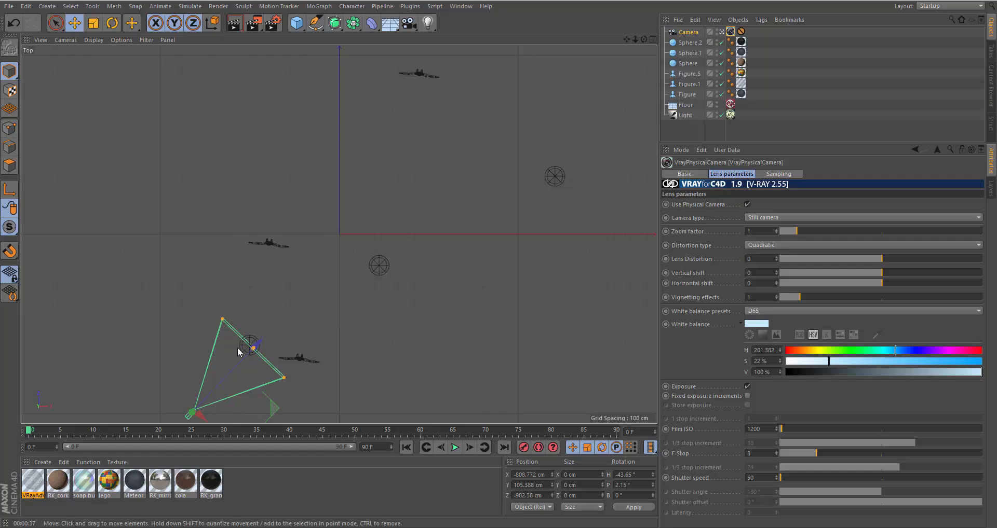
{"action": "key", "text": "F1"}
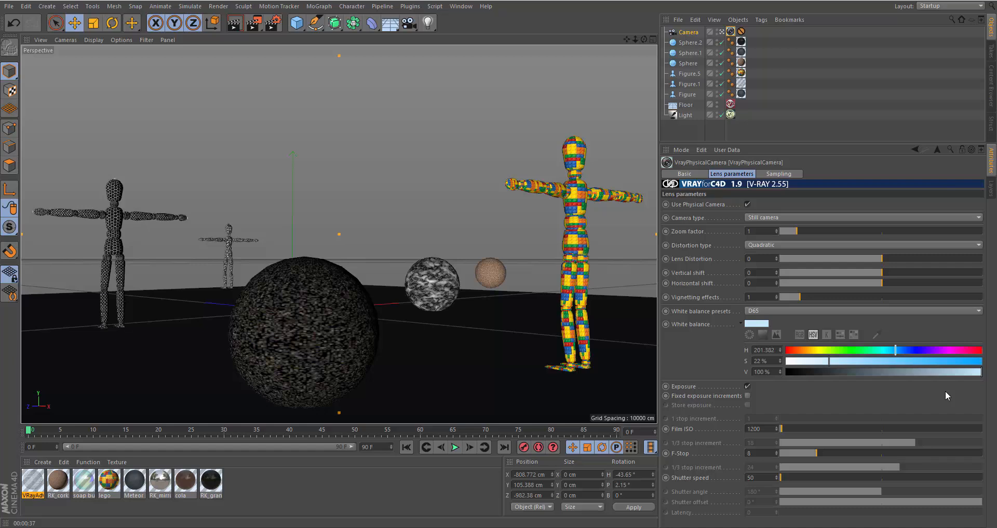
Review the physical camera's sampling and lens settings and render the view to check the depth of field.
{"action": "left_click", "coordinate": [792, 174]}
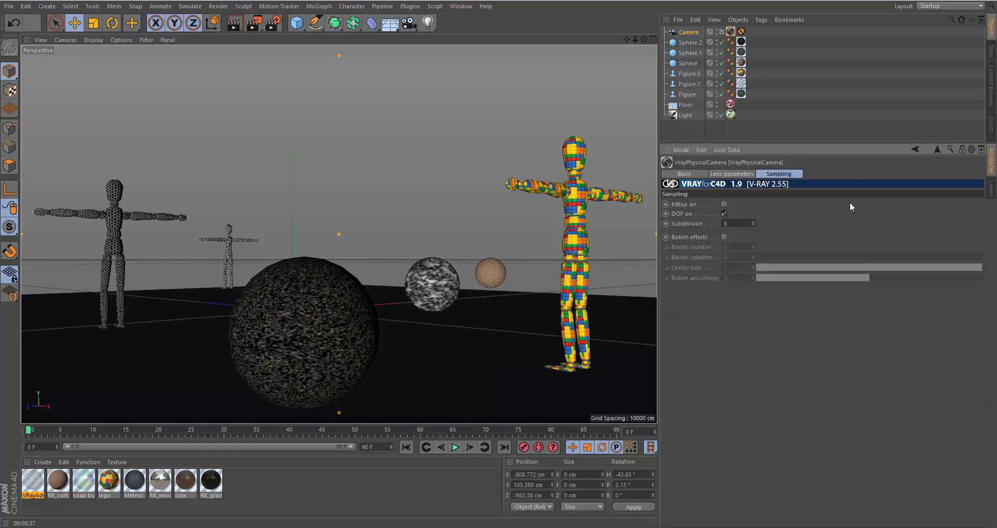
{"action": "left_click", "coordinate": [732, 174]}
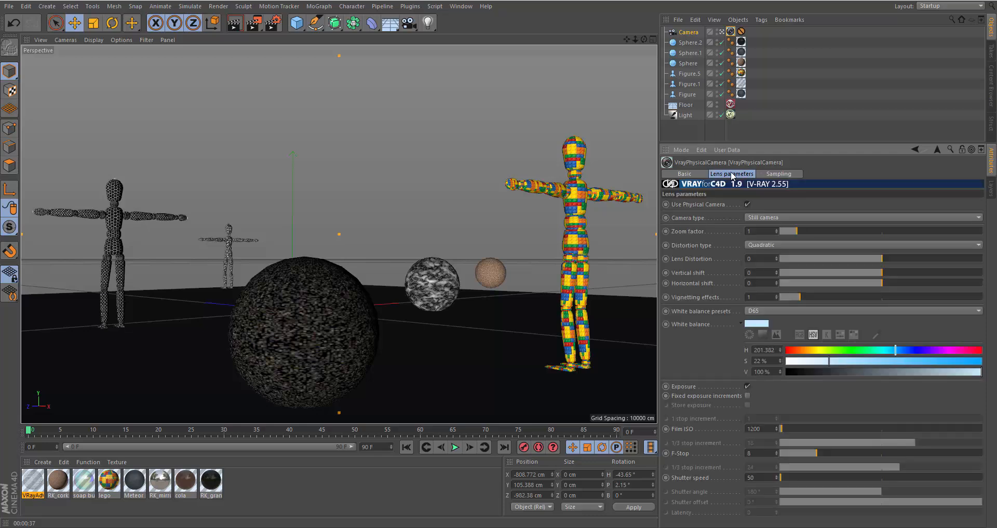
{"action": "left_click", "coordinate": [691, 175]}
{"action": "left_click", "coordinate": [724, 175]}
{"action": "left_click", "coordinate": [234, 23]}
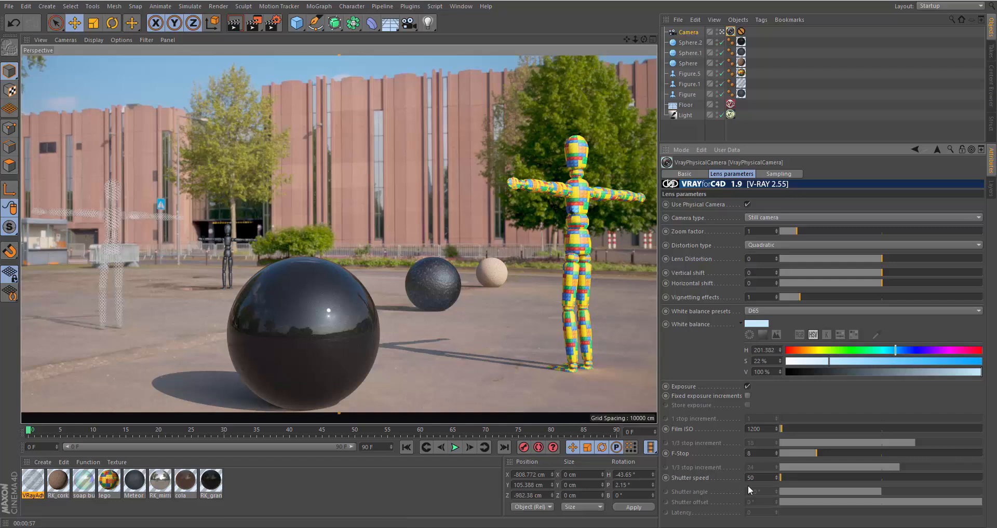
Set the physical camera's F-Stop to 4 and shutter speed to 200, and render the view.
{"action": "double_click", "coordinate": [759, 455]}
{"action": "type", "text": "4"}
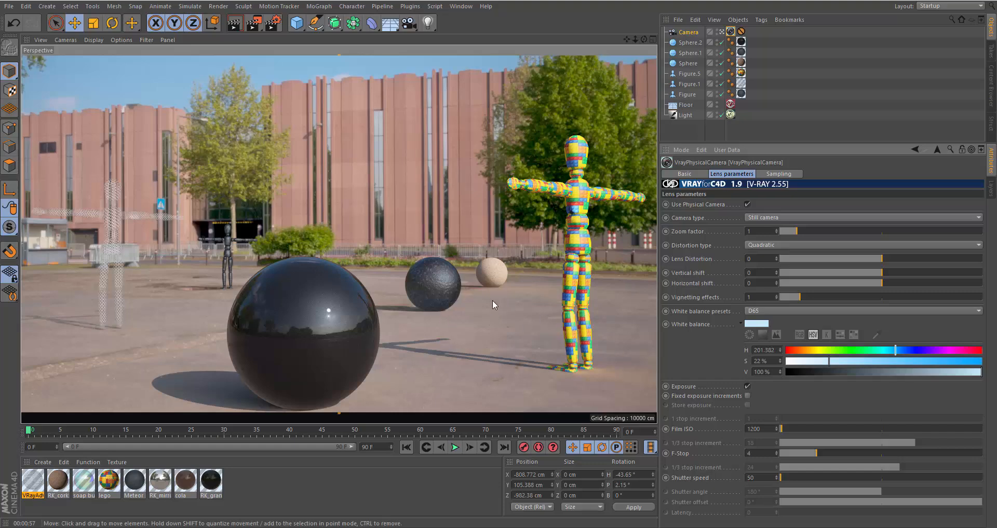
{"action": "left_click", "coordinate": [751, 478]}
{"action": "type", "text": "2"}
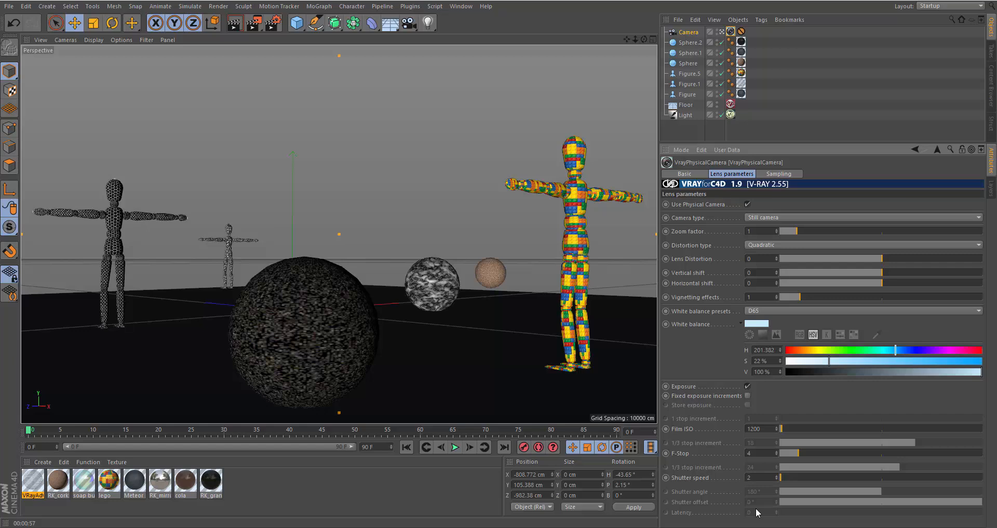
{"action": "type", "text": "00"}
{"action": "left_click", "coordinate": [234, 24]}
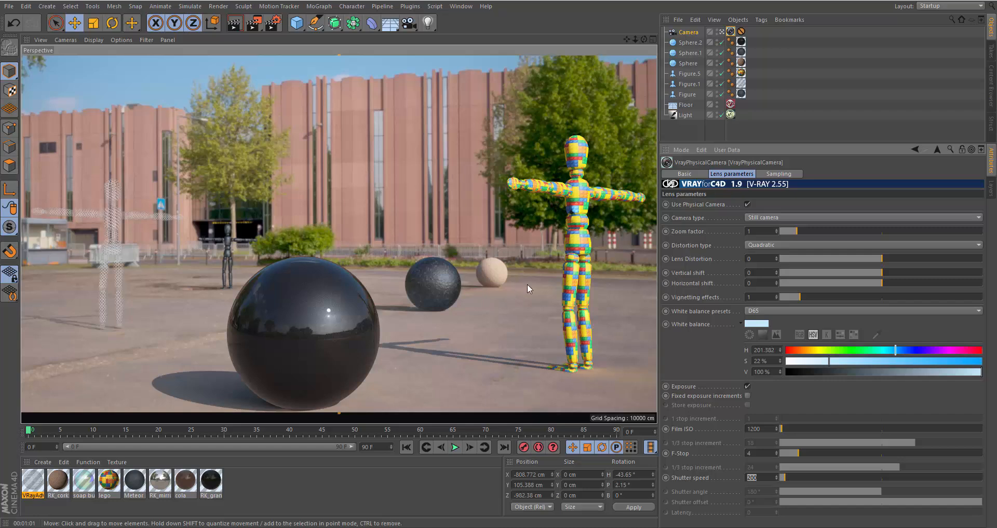
Set the physical camera's F-Stop to 2 and shutter speed to 400, and render the view.
{"action": "double_click", "coordinate": [748, 454]}
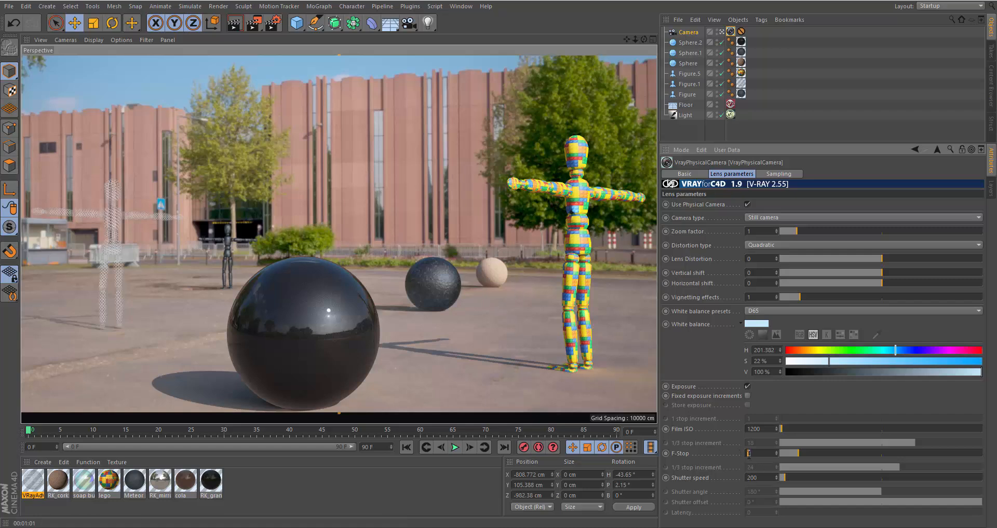
{"action": "type", "text": "2"}
{"action": "key", "text": "Return"}
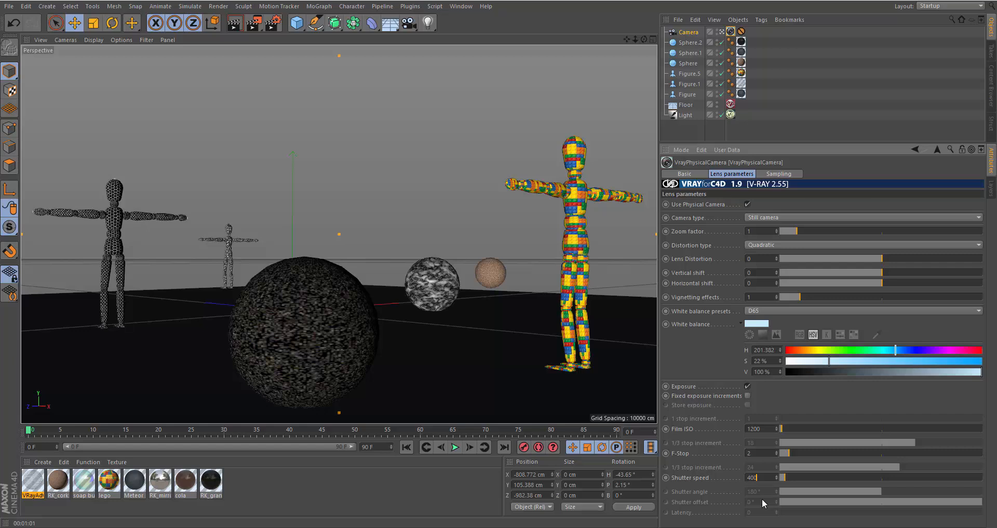
{"action": "type", "text": "400"}
{"action": "key", "text": "Return"}
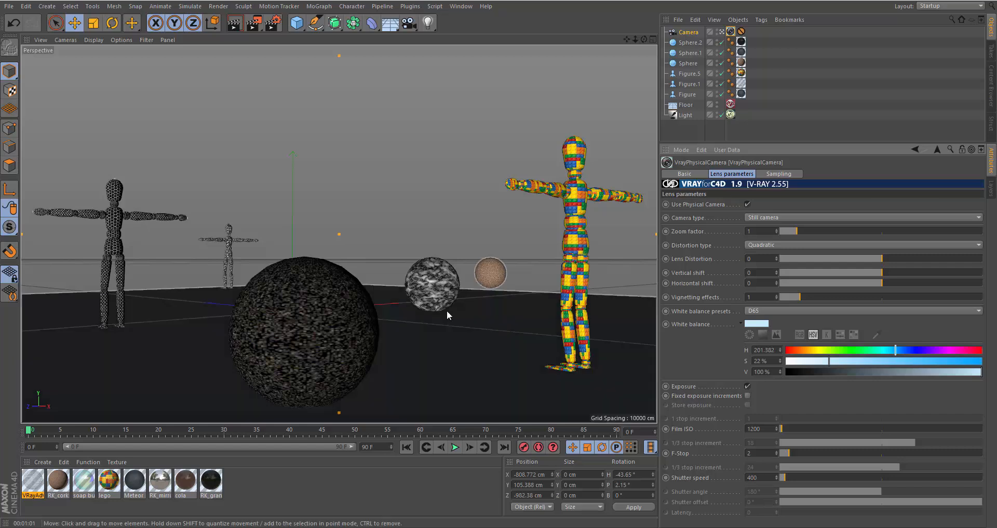
{"action": "left_click", "coordinate": [234, 28]}
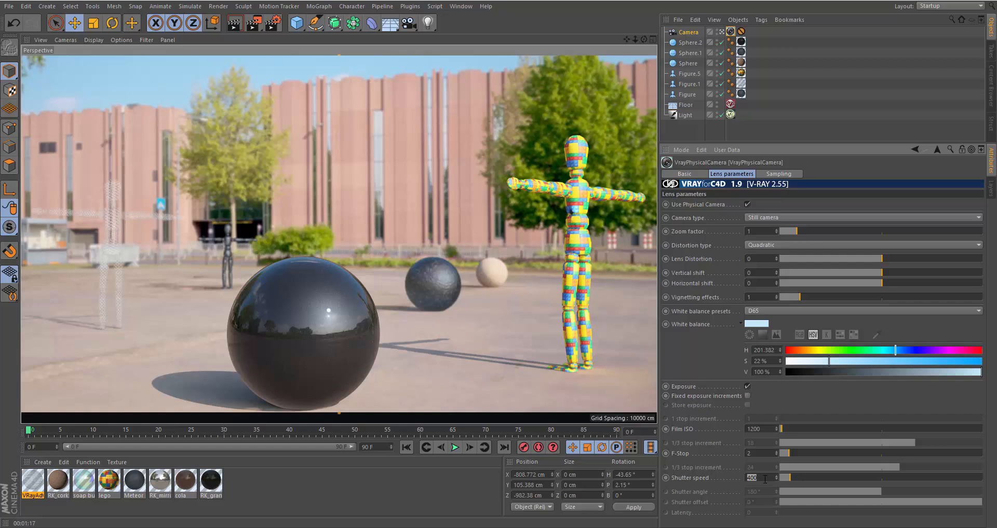
Set the physical camera's F-Stop to 1 and shutter speed to 1200, and render the view.
{"action": "left_click", "coordinate": [746, 453]}
{"action": "type", "text": "1"}
{"action": "key", "text": "Tab"}
{"action": "type", "text": "1"}
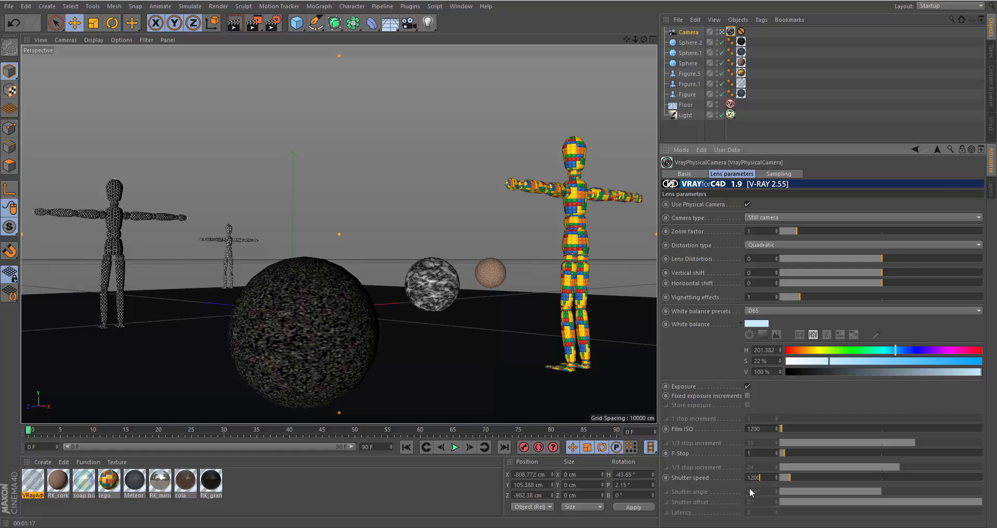
{"action": "key", "text": "Return"}
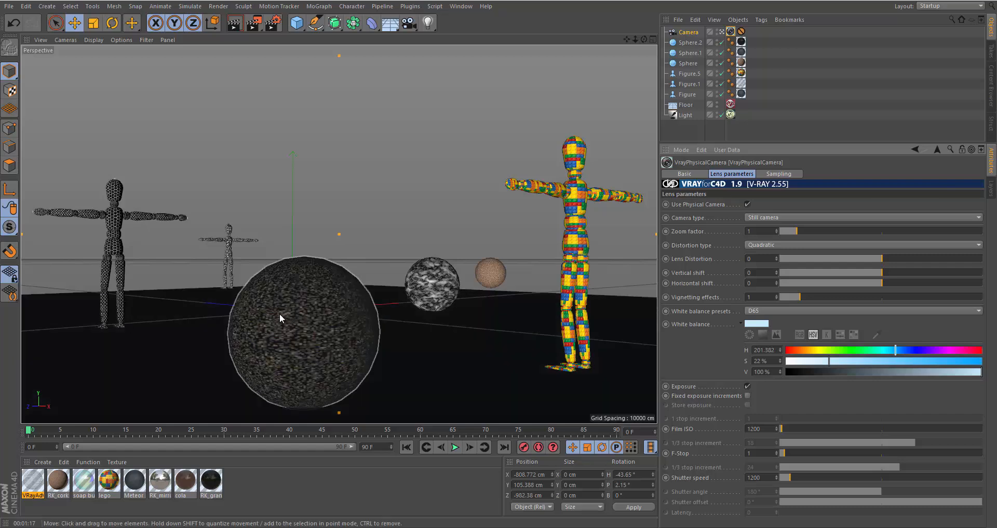
{"action": "key", "text": "F2"}
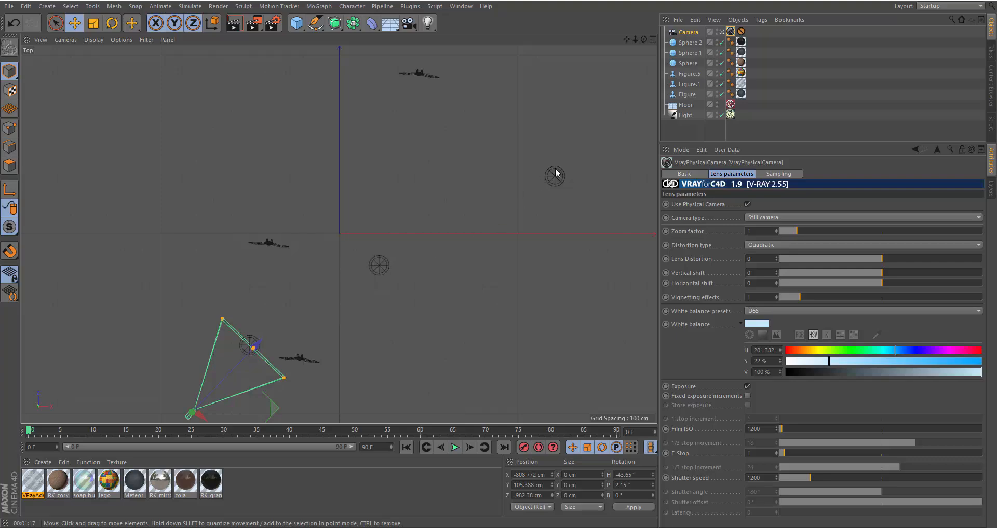
{"action": "key", "text": "F1"}
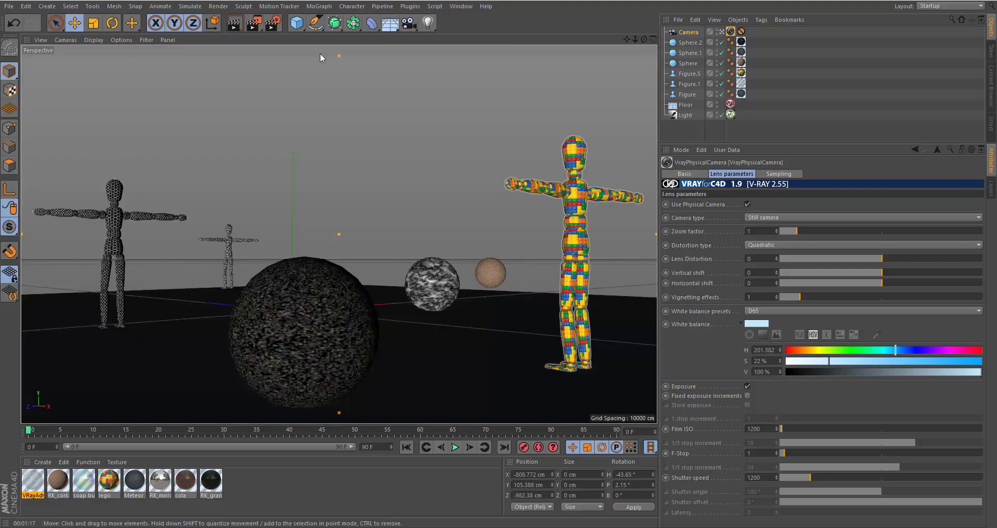
{"action": "left_click", "coordinate": [235, 25]}
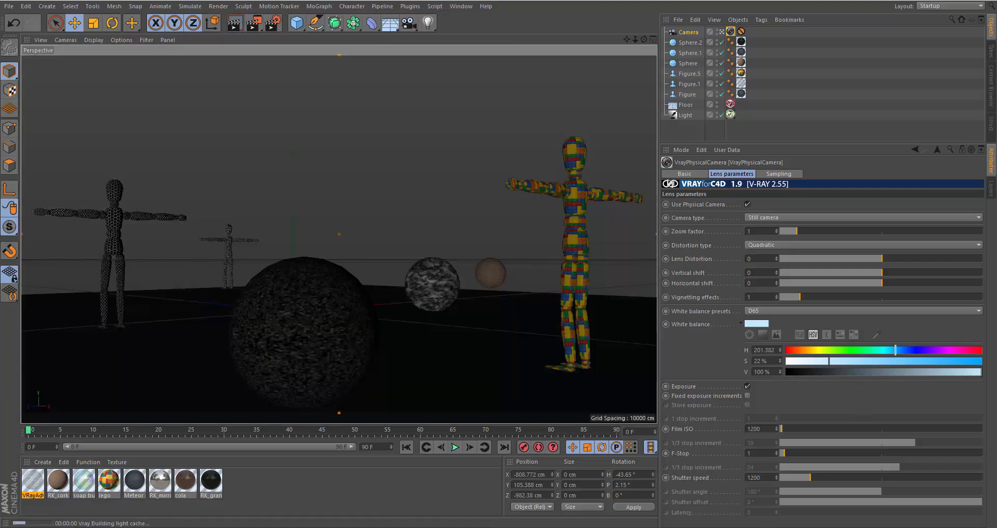
{"action": "mouse_move", "coordinate": [882, 488]}
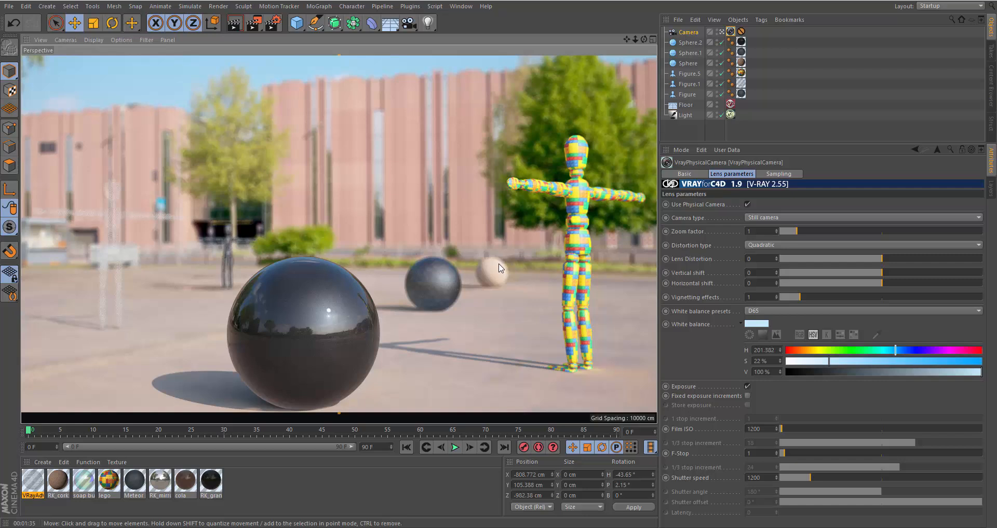
Extend the camera's focus distance so the focal plane sits near the middle sphere, and render the perspective view.
{"action": "key", "text": "F2"}
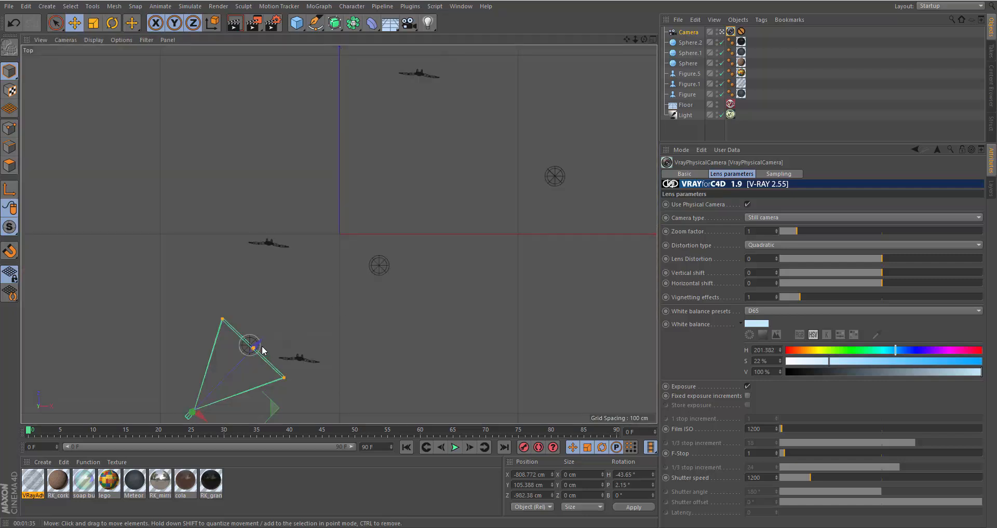
{"action": "key", "text": "F3"}
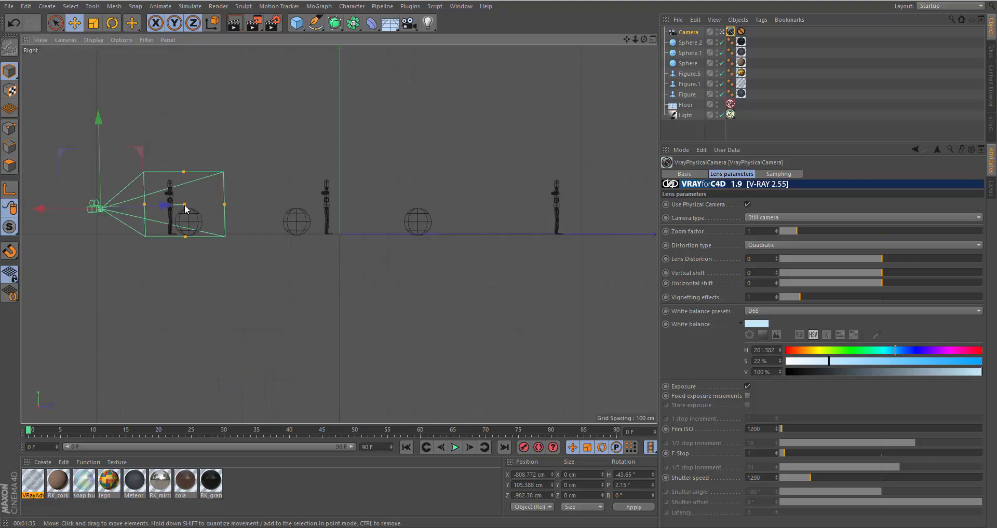
{"action": "left_click_drag", "start_coordinate": [187, 206], "coordinate": [335, 233]}
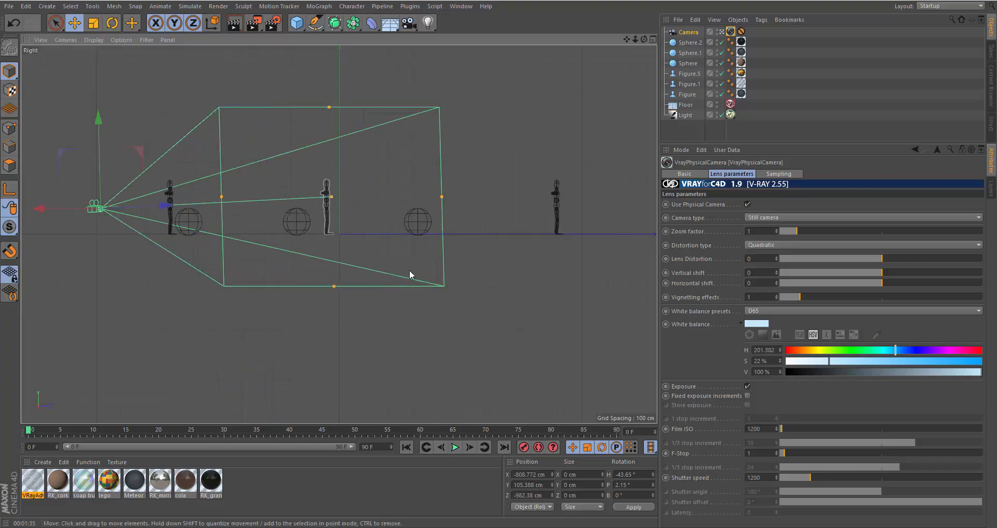
{"action": "key", "text": "F1"}
{"action": "key", "text": "F2"}
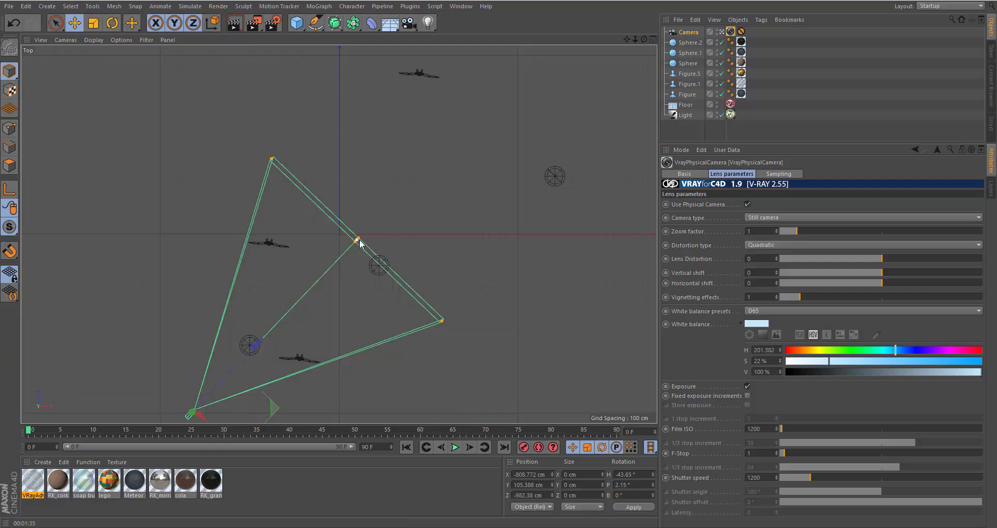
{"action": "left_click_drag", "start_coordinate": [360, 242], "coordinate": [353, 245]}
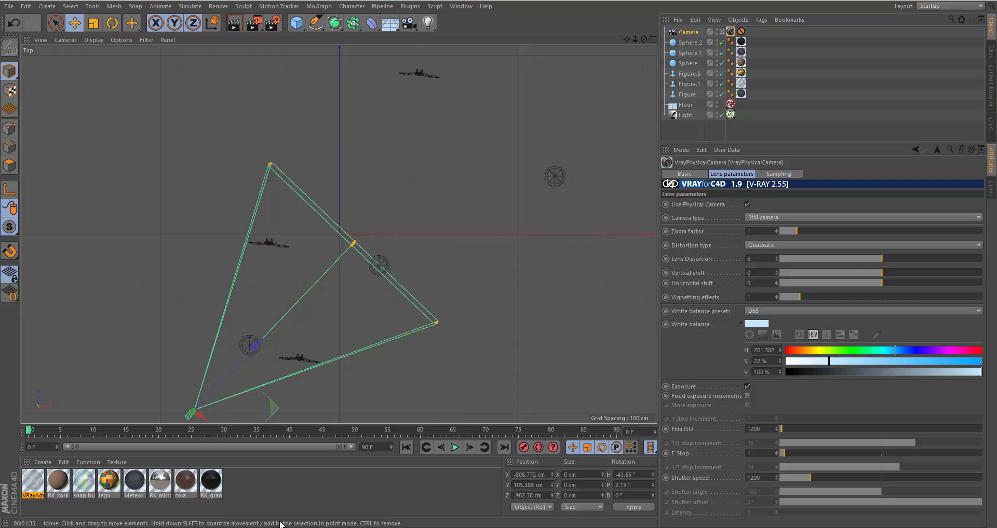
{"action": "key", "text": "F1"}
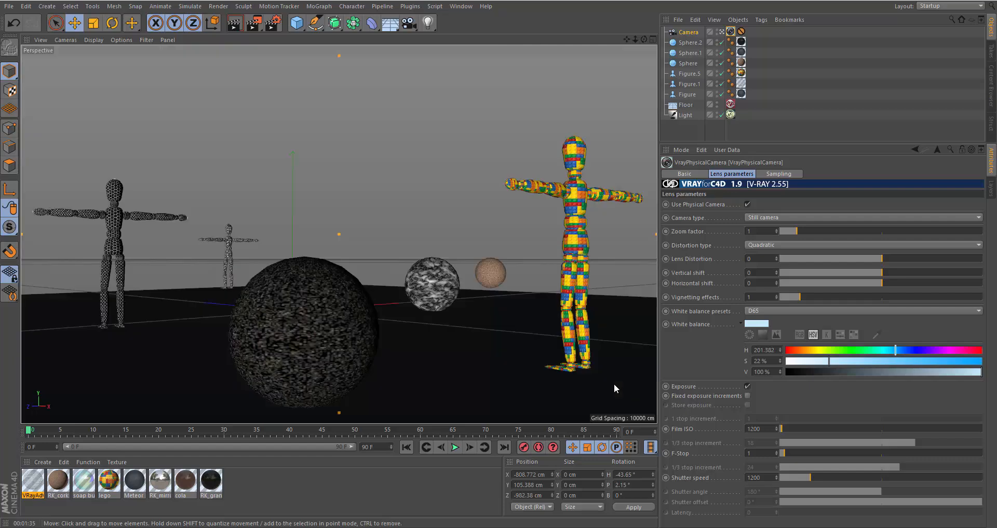
{"action": "left_click", "coordinate": [237, 26]}
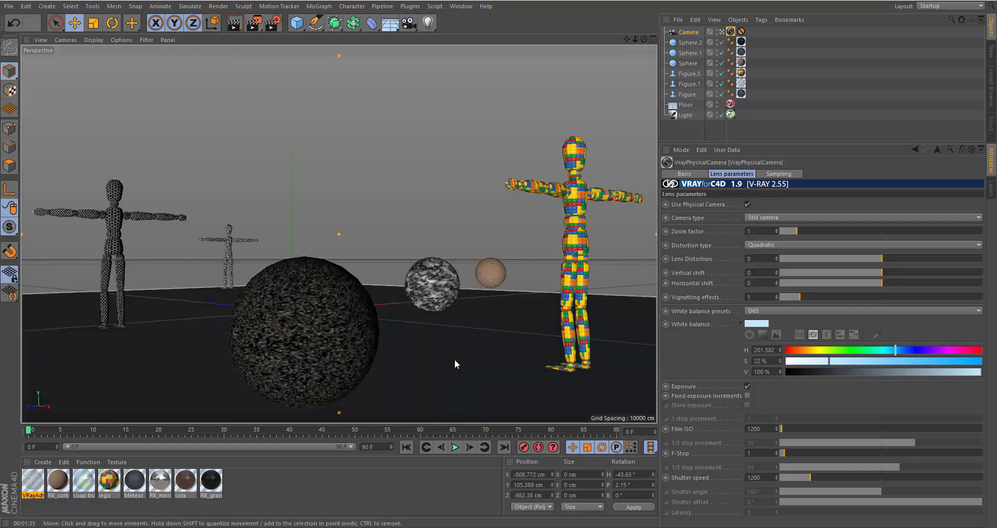
{"action": "left_click", "coordinate": [289, 313]}
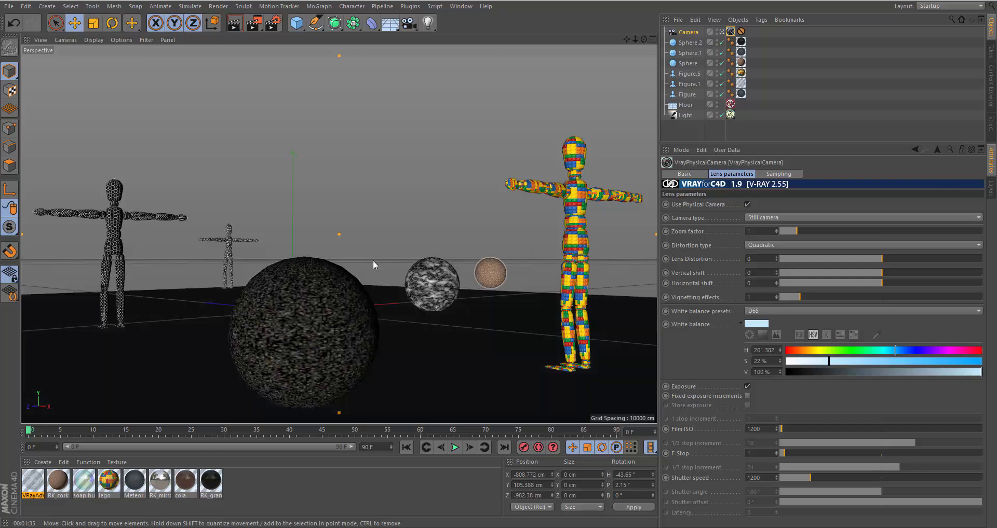
Render the perspective view, and extend the camera's focus distance in the top view to about 2310 cm, near the farthest sphere.
{"action": "left_click", "coordinate": [278, 256]}
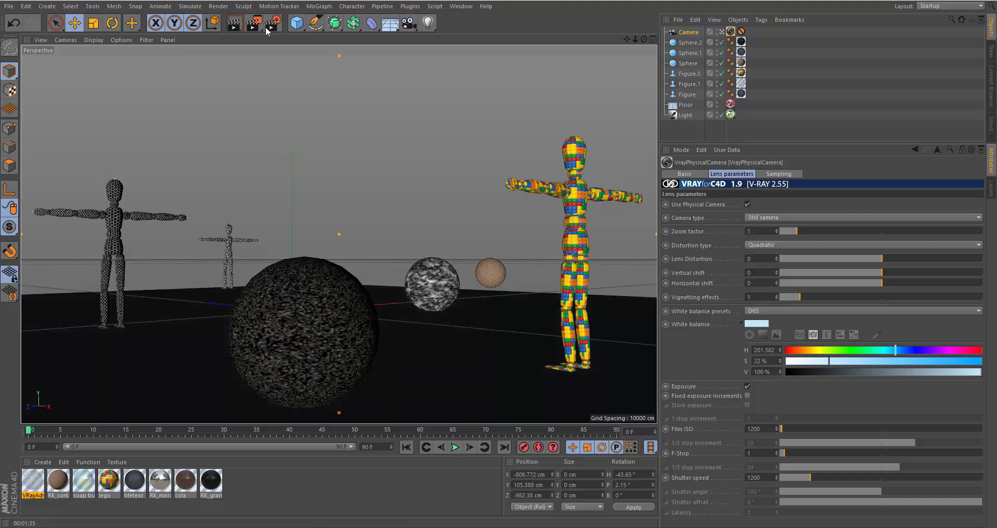
{"action": "left_click", "coordinate": [234, 26]}
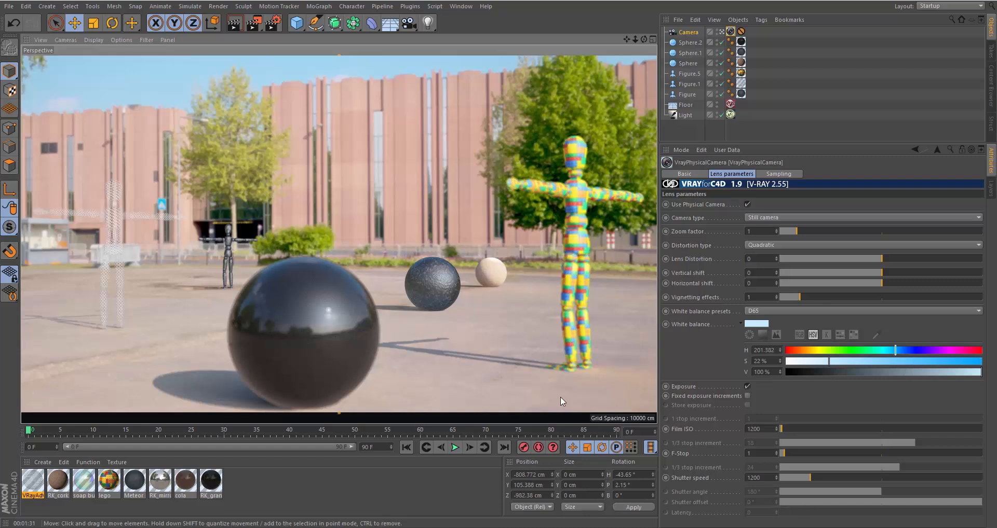
{"action": "key", "text": "F2"}
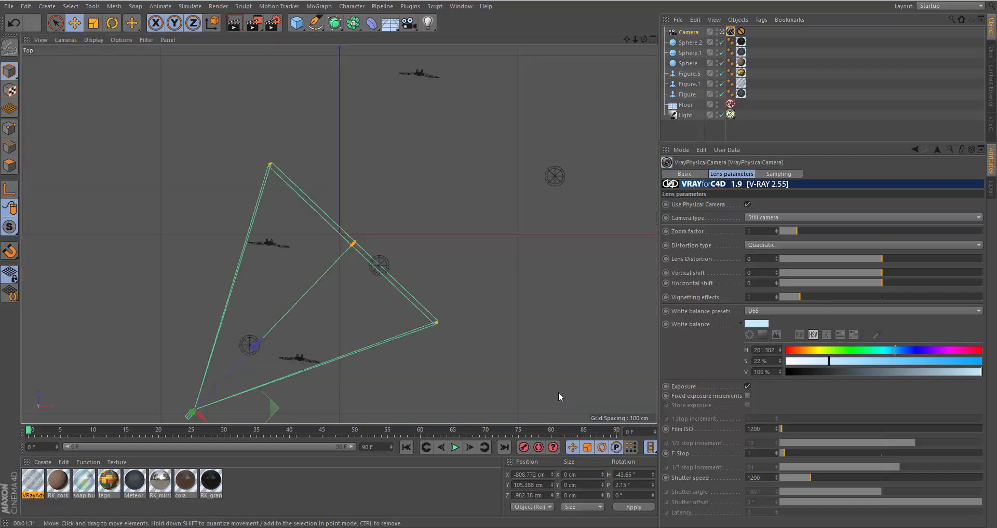
{"action": "left_click_drag", "start_coordinate": [355, 247], "coordinate": [536, 167]}
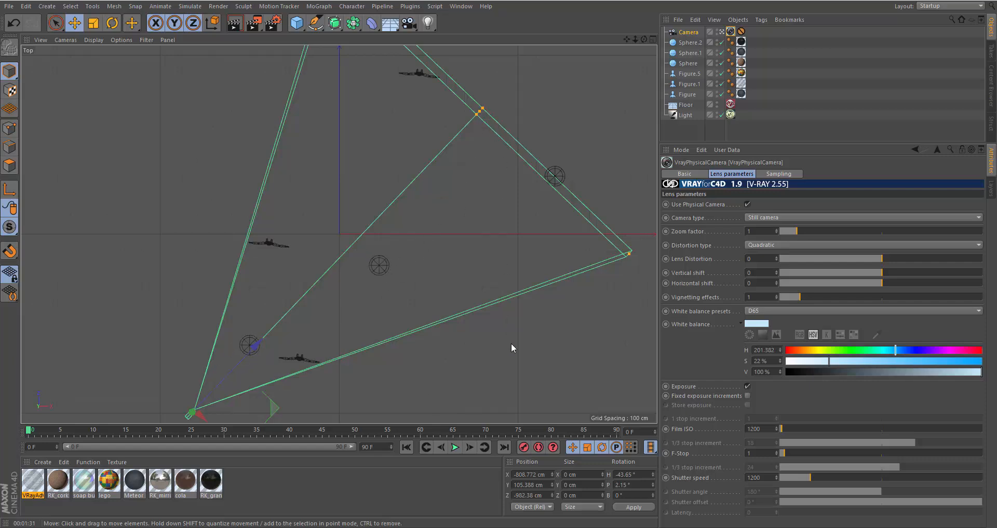
{"action": "key", "text": "F1"}
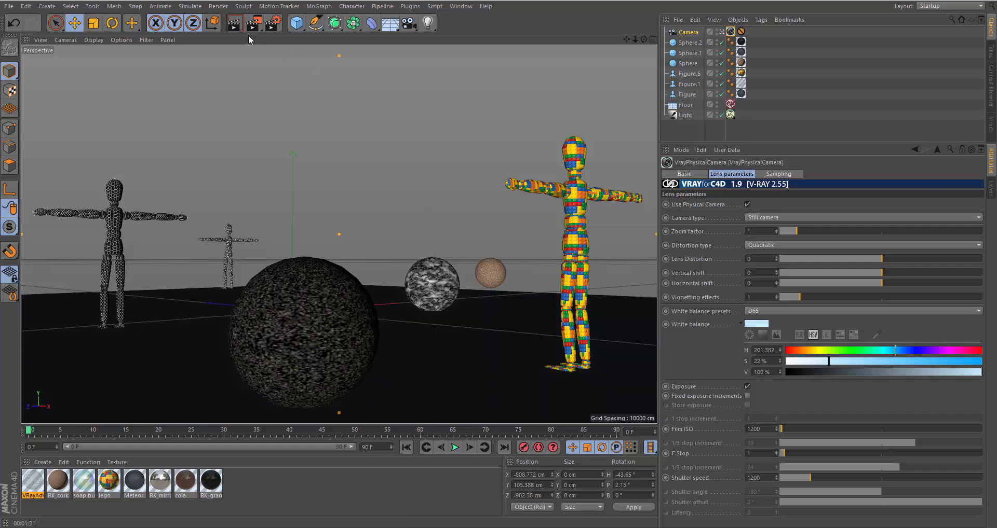
Set the physical camera's F-Stop to 0.5 and shutter speed to 3000, and render the view.
{"action": "double_click", "coordinate": [767, 451]}
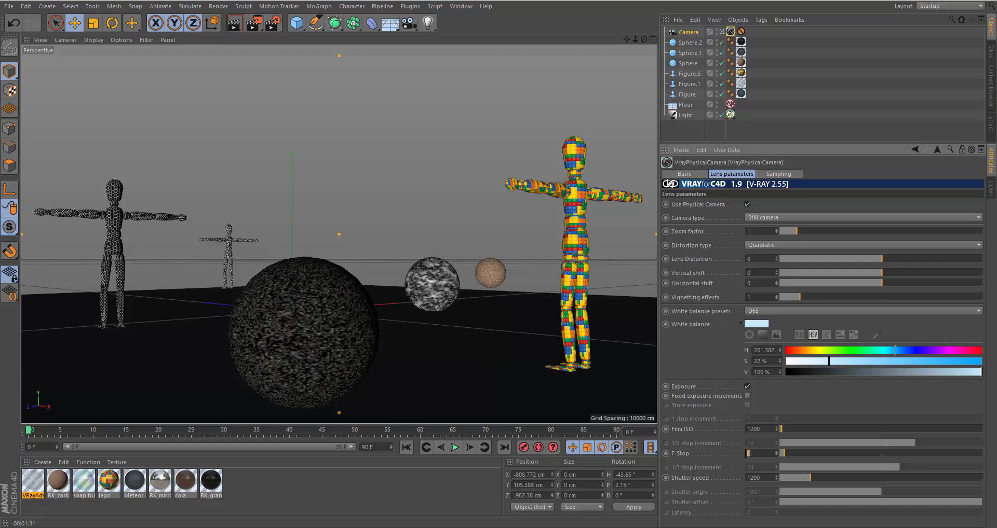
{"action": "type", "text": ".5"}
{"action": "key", "text": "Tab"}
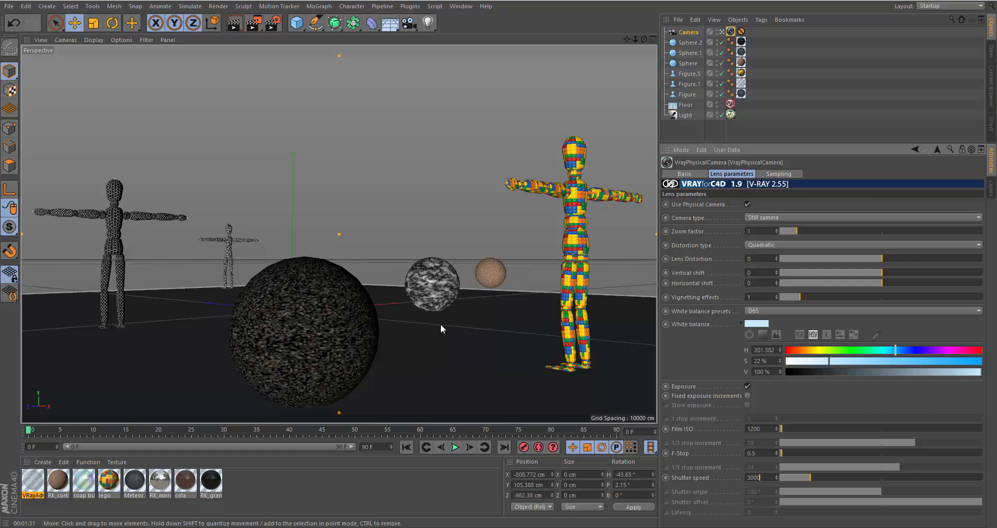
{"action": "left_click", "coordinate": [235, 23]}
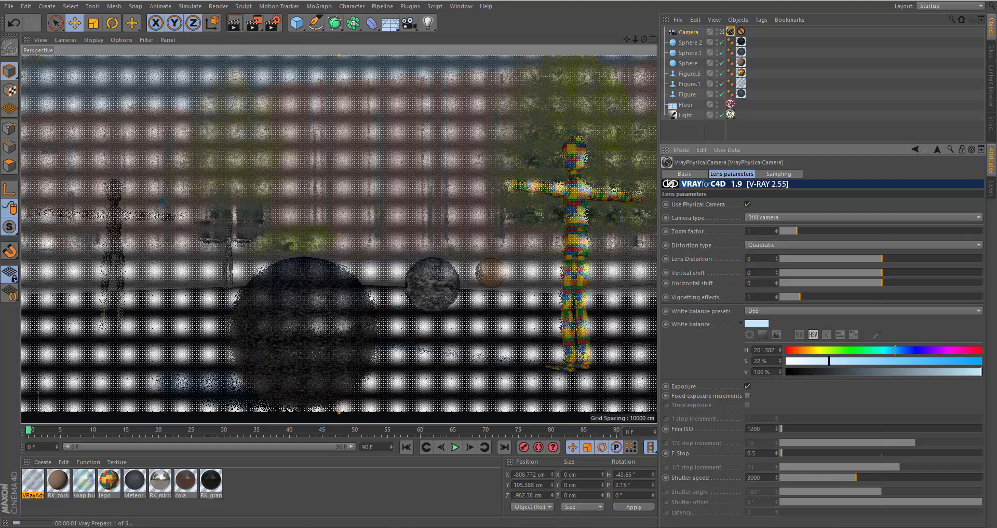
{"action": "left_click", "coordinate": [800, 527]}
{"action": "left_click", "coordinate": [885, 485]}
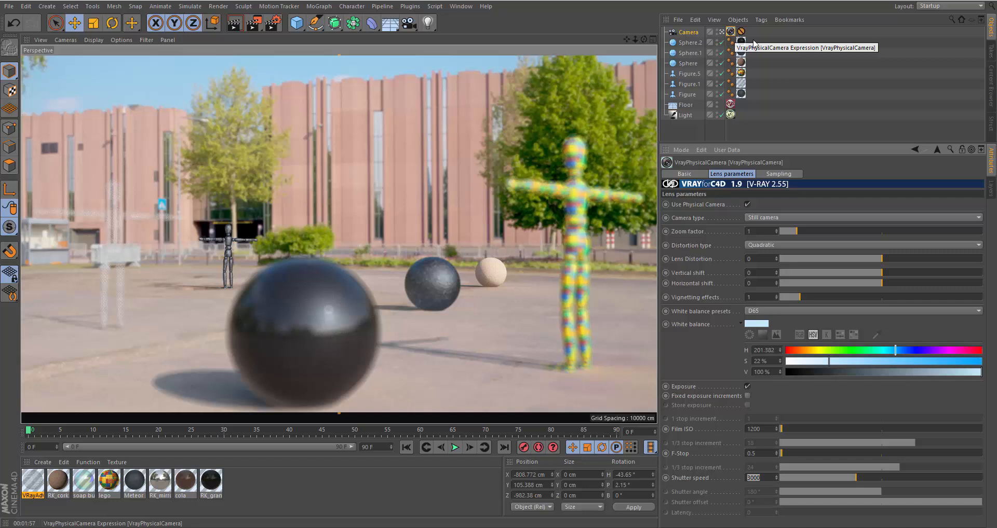
Check the physical camera's sampling settings and duplicate the camera object.
{"action": "left_click", "coordinate": [789, 174]}
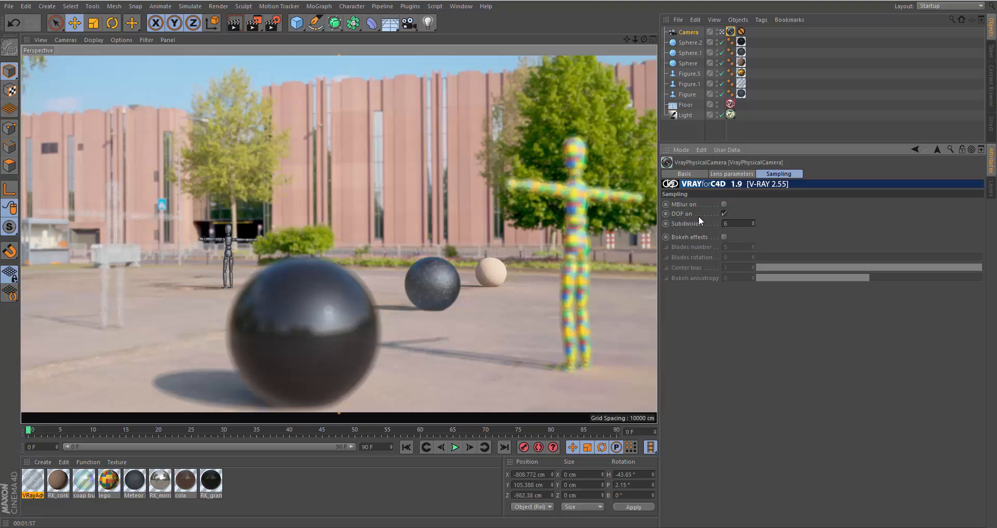
{"action": "left_click", "coordinate": [692, 32]}
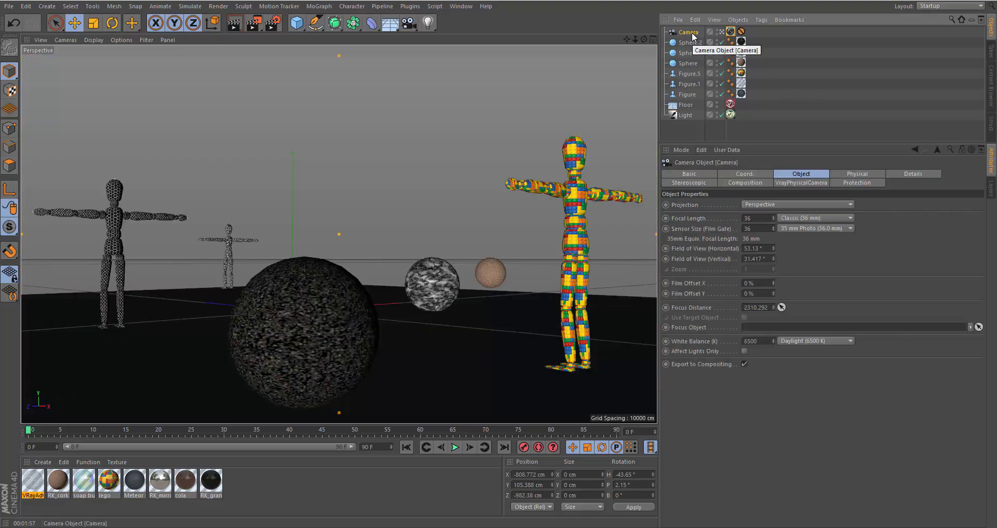
{"action": "left_click_drag", "start_coordinate": [691, 33], "coordinate": [695, 39], "text": "ctrl"}
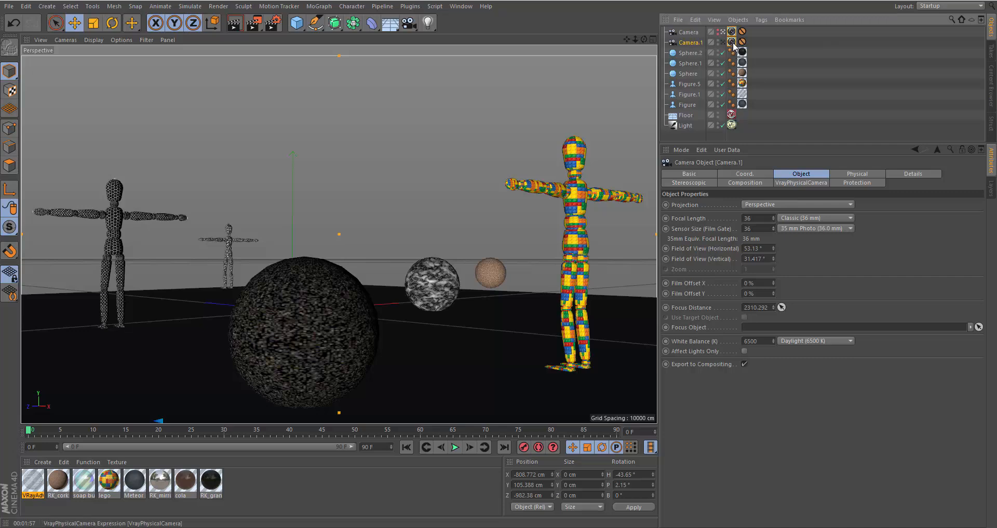
{"action": "left_click", "coordinate": [732, 42]}
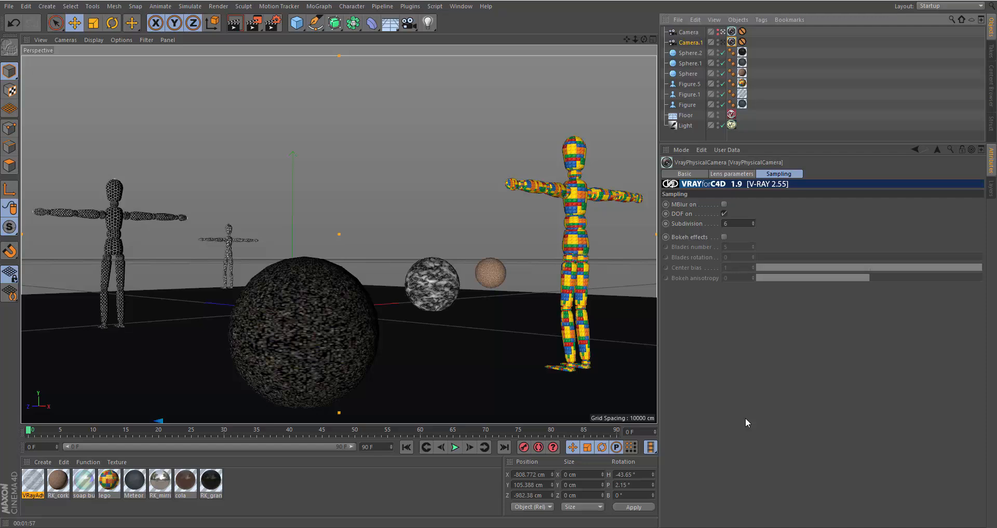
{"action": "key", "text": "Delete"}
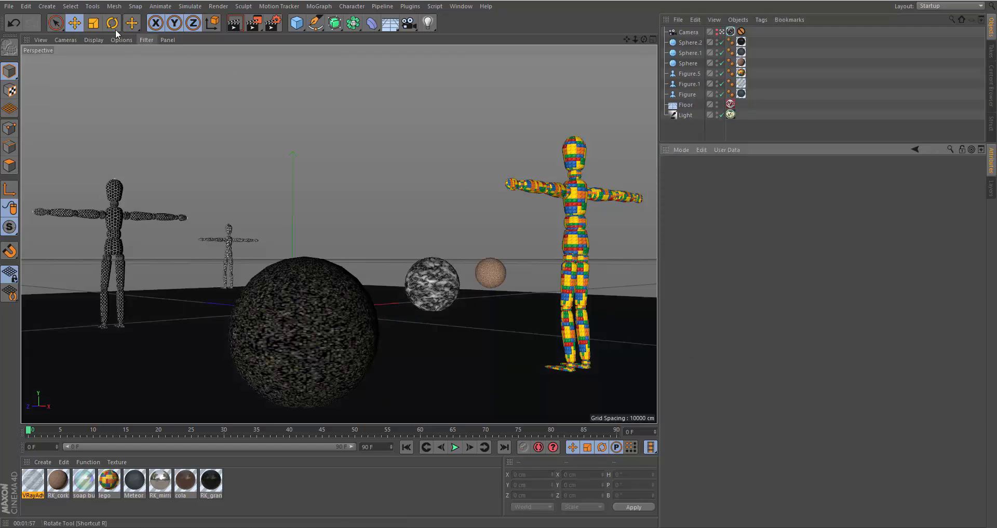
{"action": "left_click", "coordinate": [16, 22]}
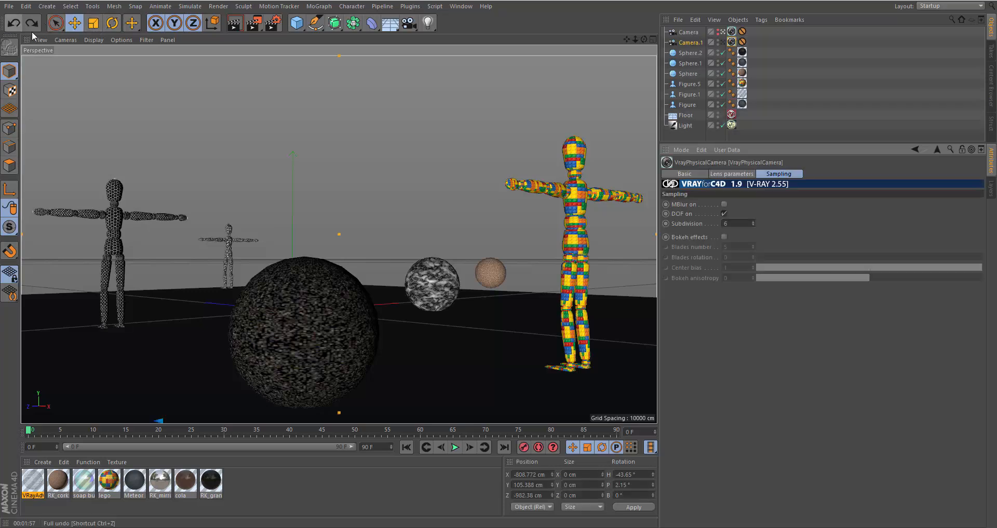
Remove the V-Ray physical camera tag from the duplicate camera and make that camera the active view.
{"action": "left_click", "coordinate": [698, 44]}
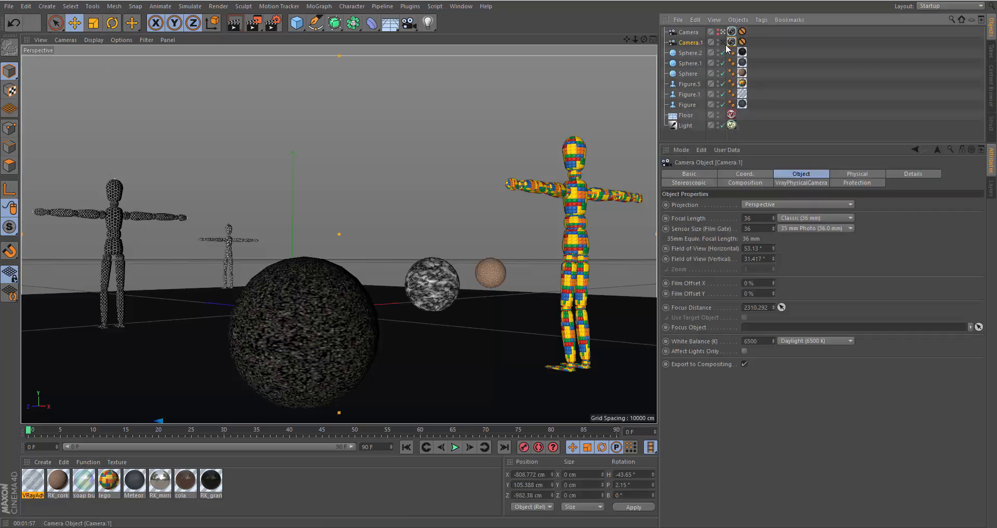
{"action": "left_click", "coordinate": [731, 42]}
{"action": "left_click", "coordinate": [812, 52]}
{"action": "left_click", "coordinate": [732, 40]}
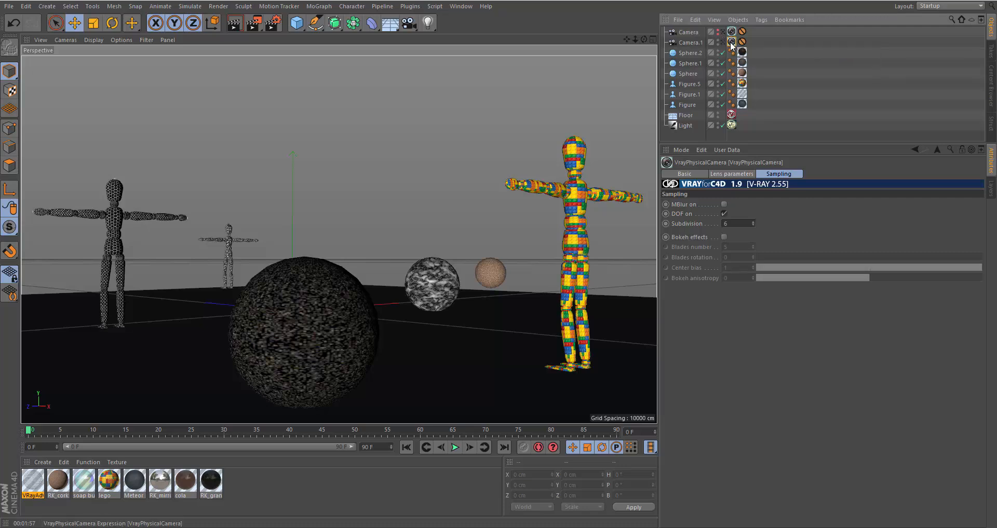
{"action": "key", "text": "Delete"}
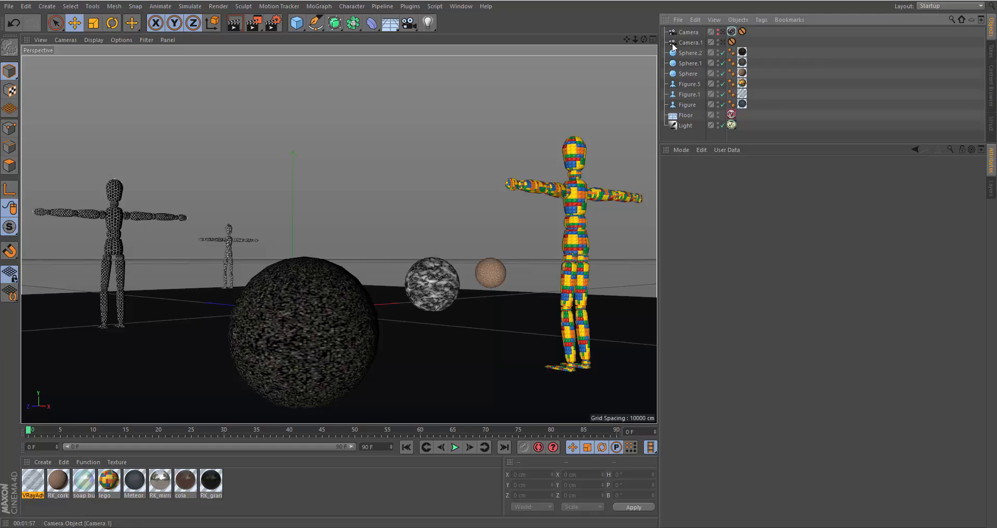
{"action": "left_click", "coordinate": [723, 42]}
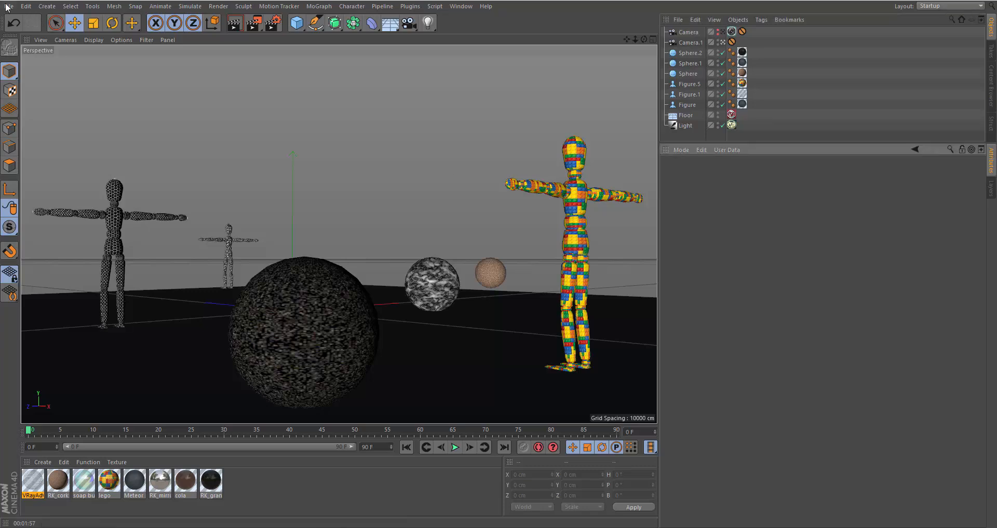
{"action": "left_click", "coordinate": [16, 23]}
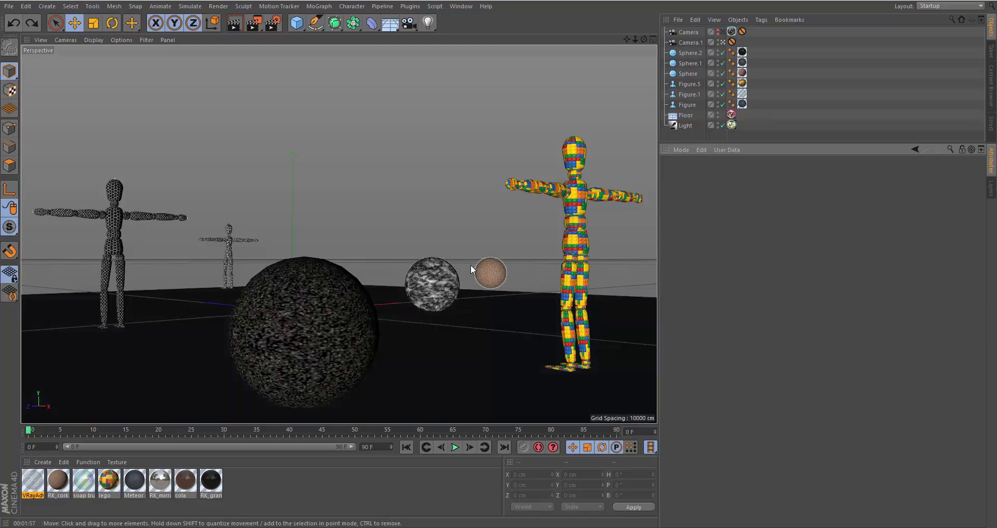
Shorten the duplicate camera's focus distance in the top view to about 474 cm, placing the focal plane at the nearest sphere.
{"action": "key", "text": "F2"}
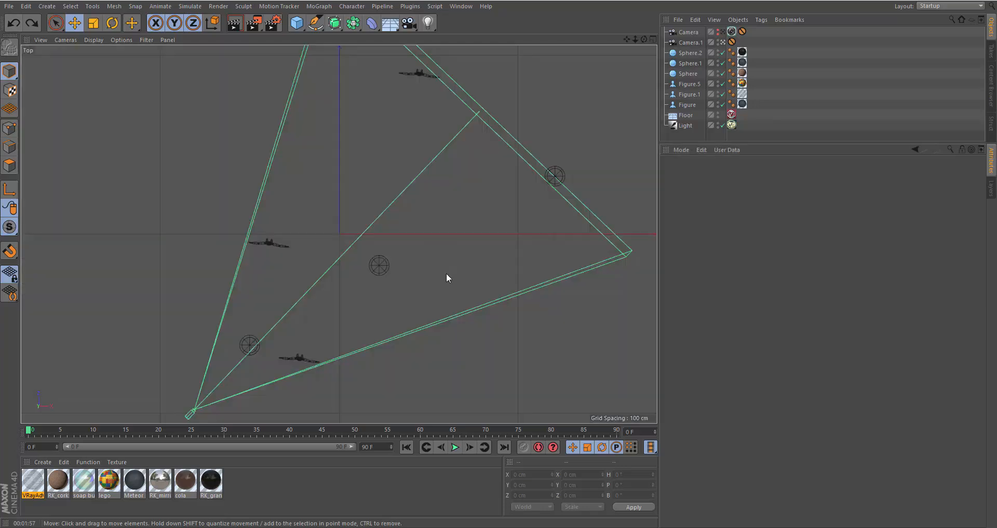
{"action": "left_click", "coordinate": [489, 123]}
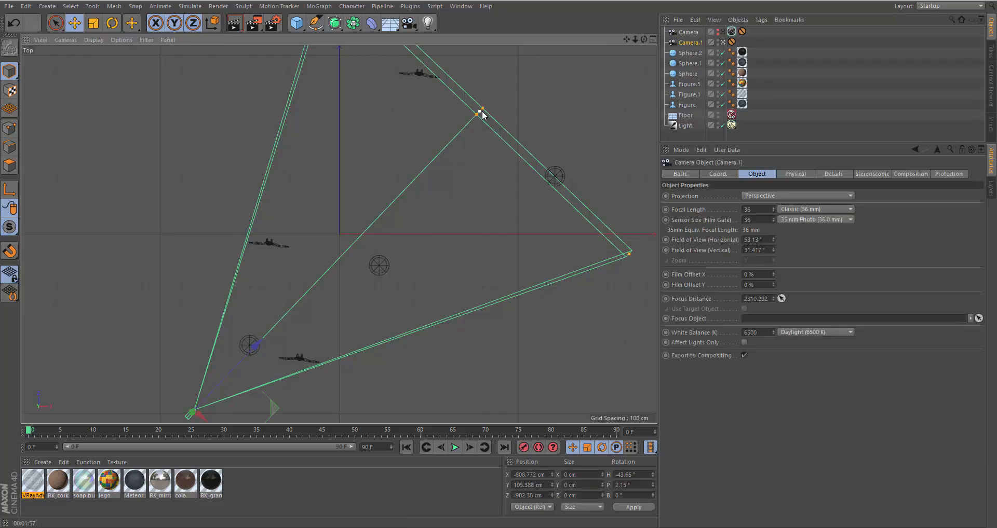
{"action": "left_click_drag", "start_coordinate": [482, 111], "coordinate": [253, 348]}
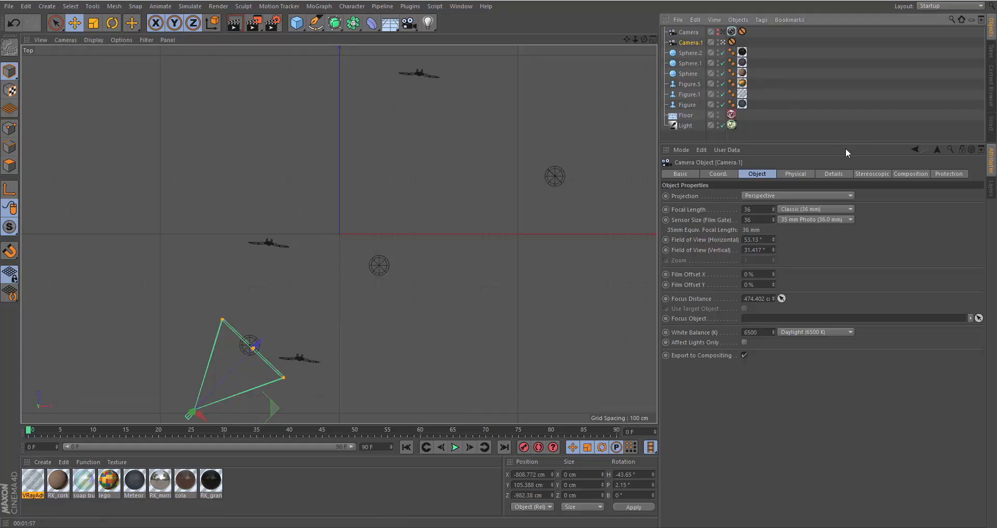
Look through the duplicate camera's object, details, protection and composition settings for depth of field options.
{"action": "left_click", "coordinate": [833, 174]}
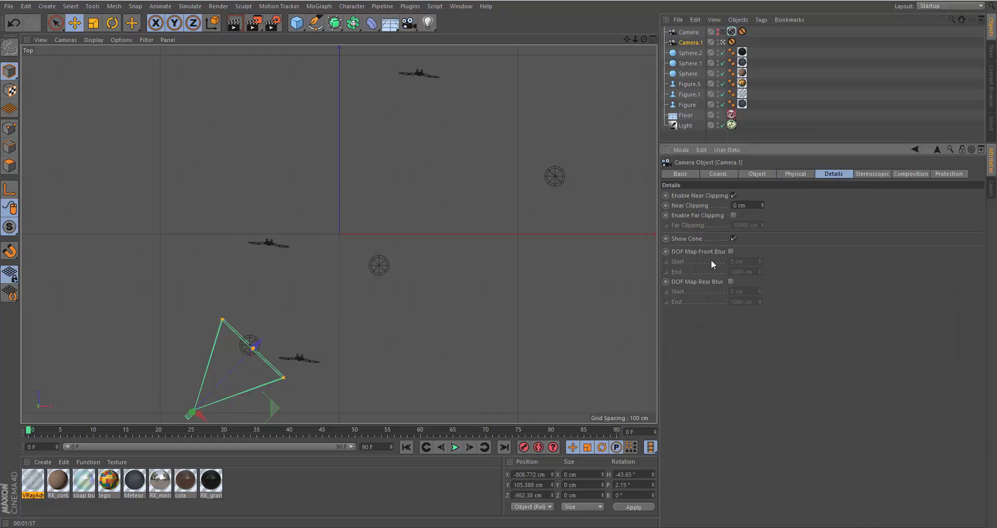
{"action": "left_click", "coordinate": [762, 175]}
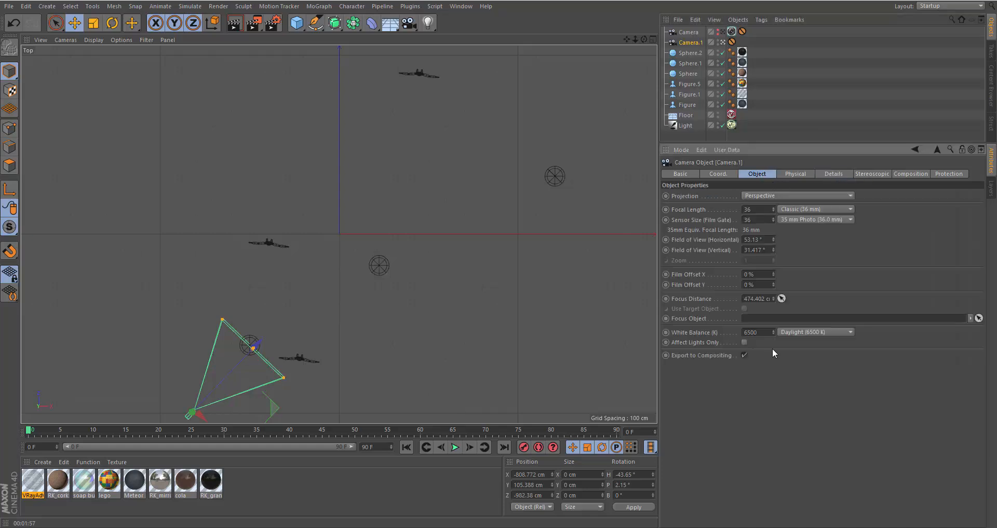
{"action": "left_click", "coordinate": [943, 175]}
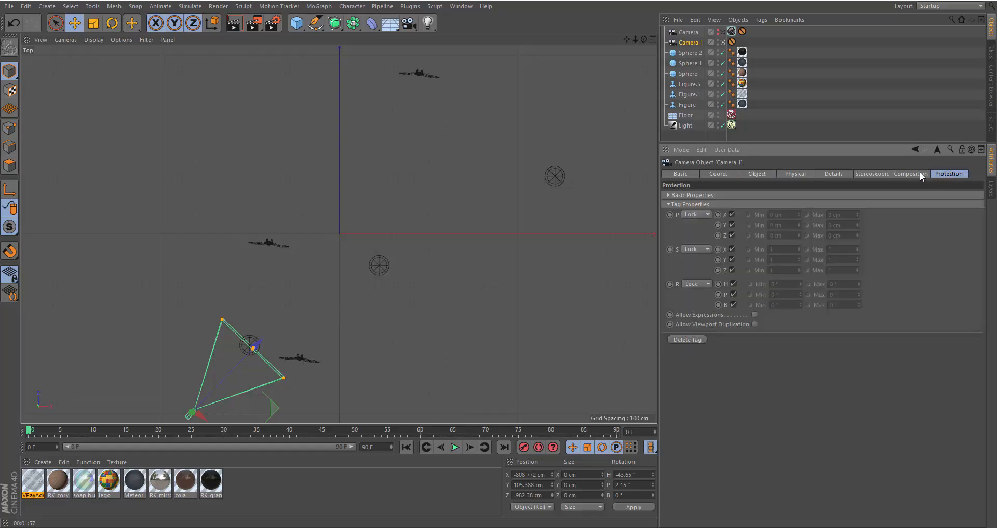
{"action": "left_click", "coordinate": [918, 174]}
{"action": "left_click", "coordinate": [758, 177]}
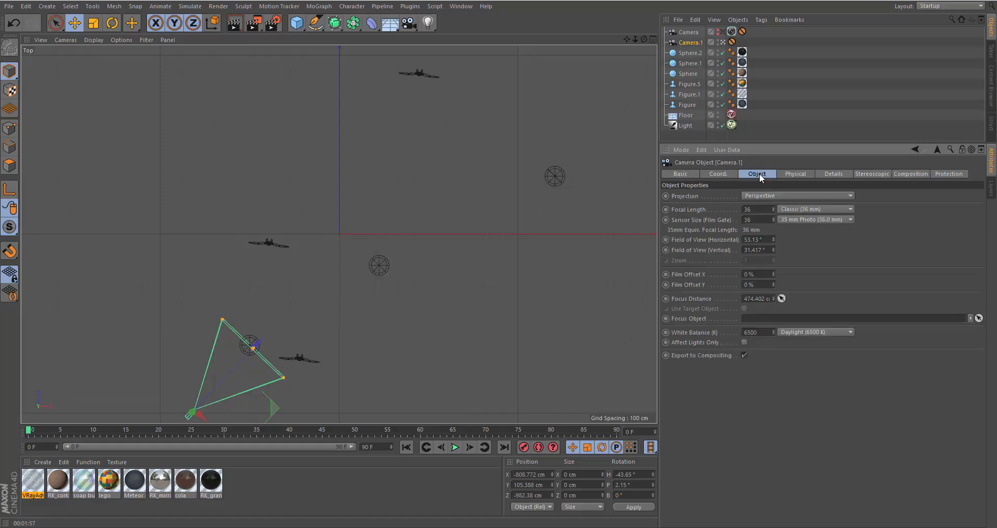
{"action": "left_click", "coordinate": [731, 171]}
{"action": "left_click", "coordinate": [836, 174]}
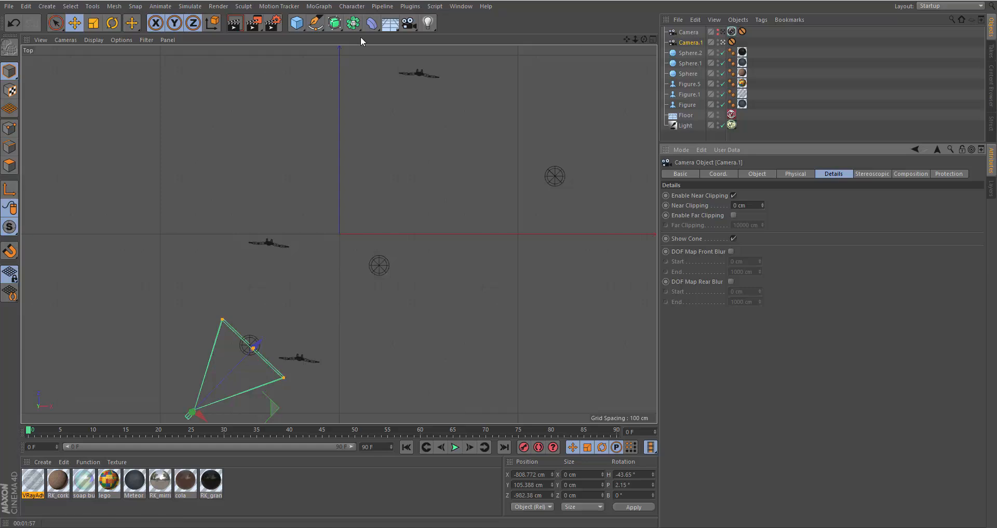
Turn on depth of field in the V-Ray camera section of the render settings.
{"action": "left_click", "coordinate": [276, 28]}
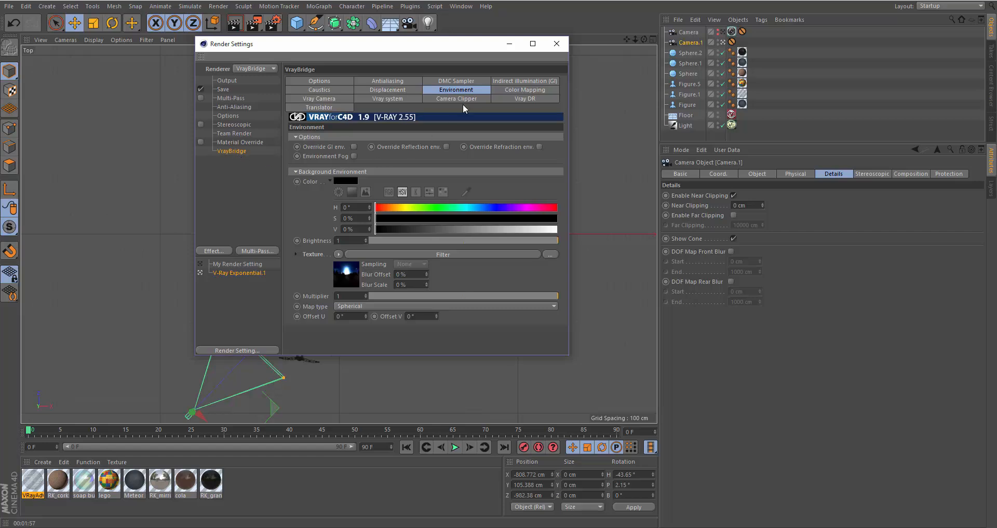
{"action": "left_click", "coordinate": [319, 100]}
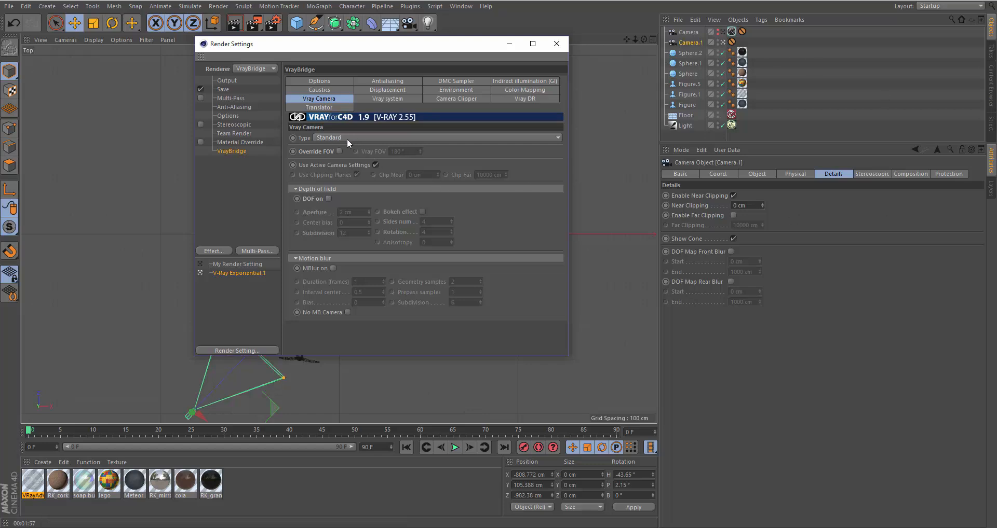
{"action": "left_click", "coordinate": [328, 199]}
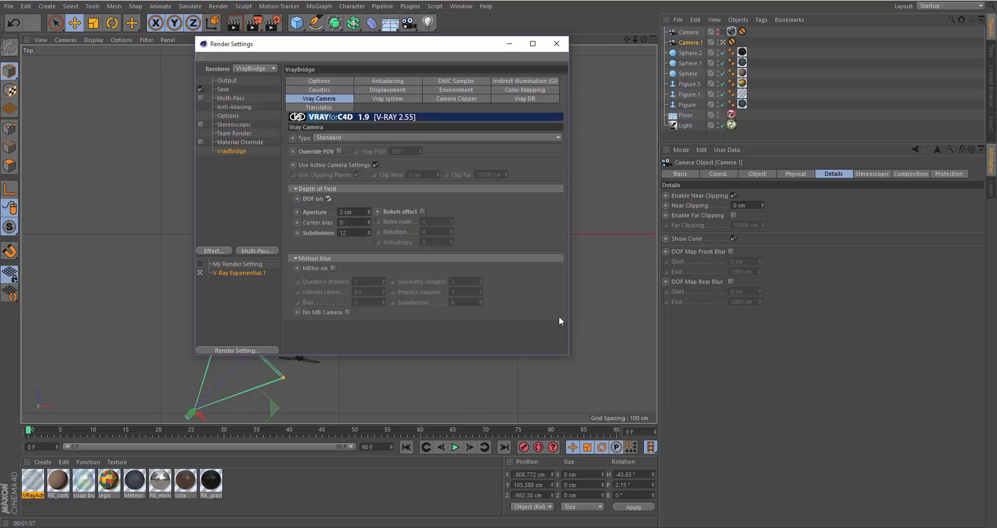
Move the render settings window clear of the viewport and render the perspective view through the duplicate camera.
{"action": "left_click_drag", "start_coordinate": [417, 50], "coordinate": [795, 83]}
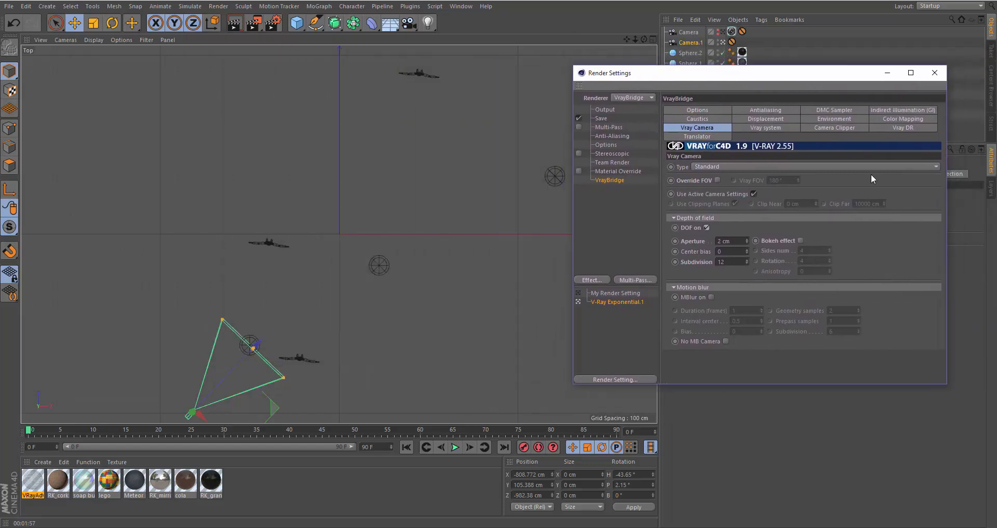
{"action": "left_click_drag", "start_coordinate": [947, 244], "coordinate": [889, 245]}
{"action": "left_click_drag", "start_coordinate": [788, 75], "coordinate": [911, 74]}
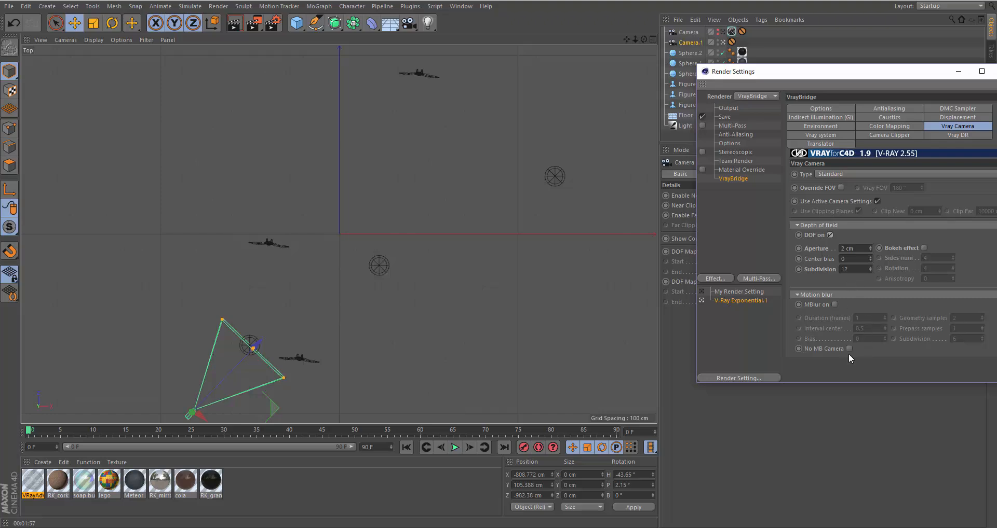
{"action": "key", "text": "F1"}
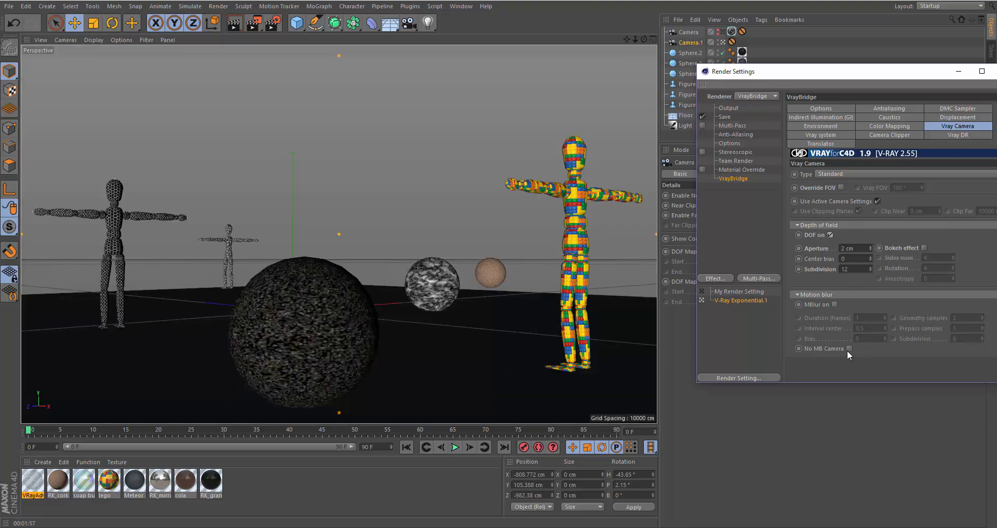
{"action": "left_click", "coordinate": [232, 26]}
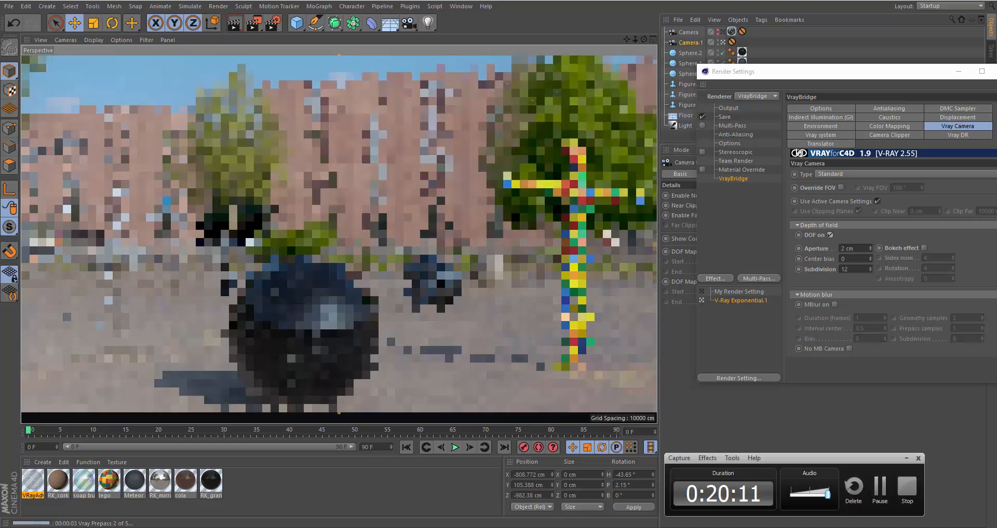
Set the depth of field aperture to 0.5 cm and render the perspective view.
{"action": "left_click", "coordinate": [879, 486]}
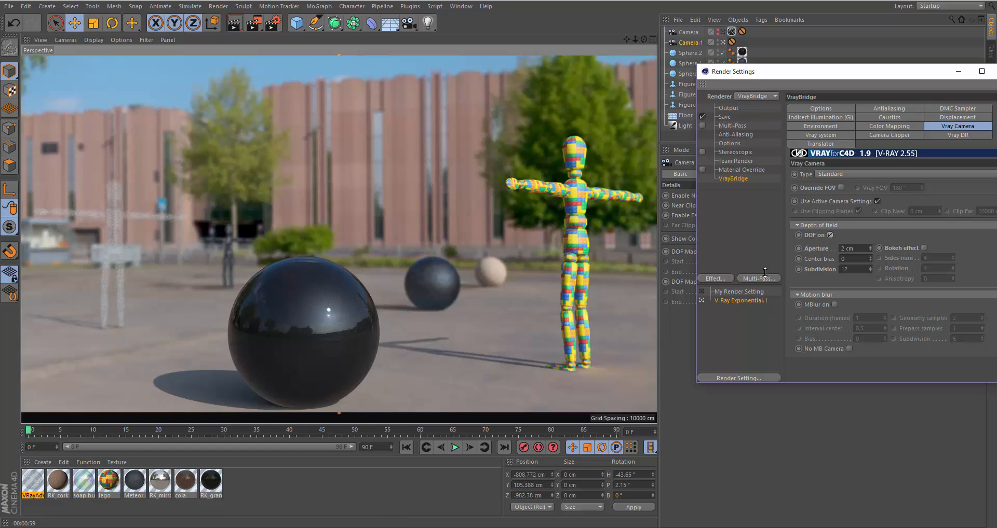
{"action": "left_click_drag", "start_coordinate": [847, 249], "coordinate": [831, 248]}
{"action": "type", "text": ".5"}
{"action": "left_click", "coordinate": [852, 443]}
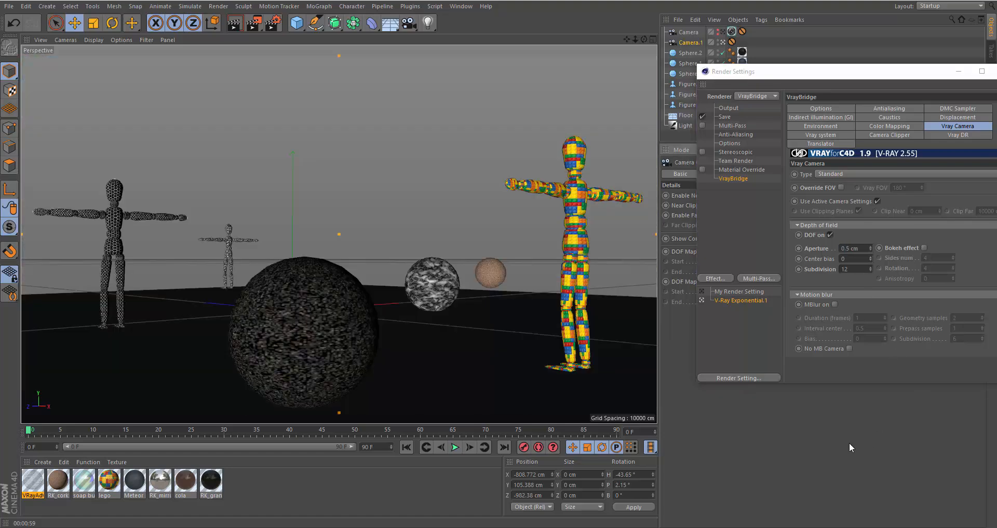
{"action": "left_click", "coordinate": [235, 24]}
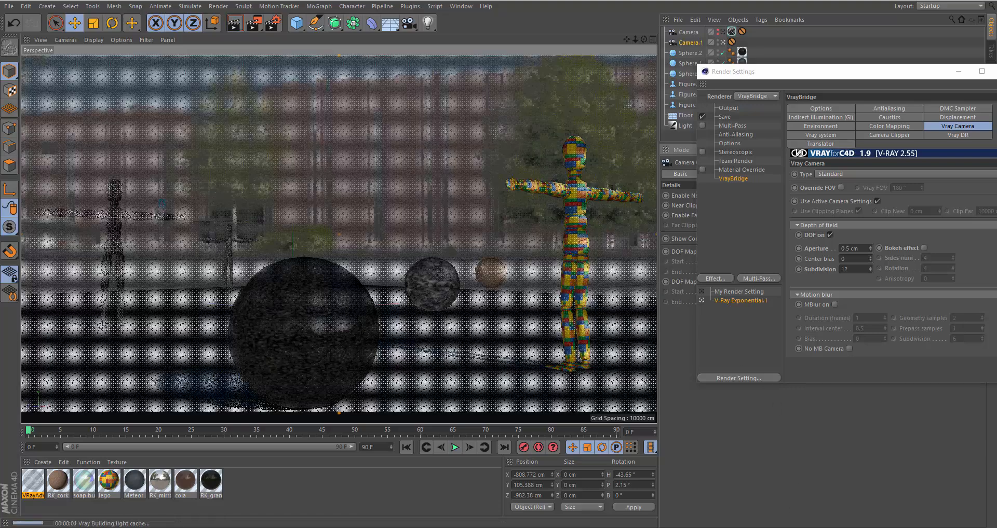
{"action": "left_click", "coordinate": [799, 527]}
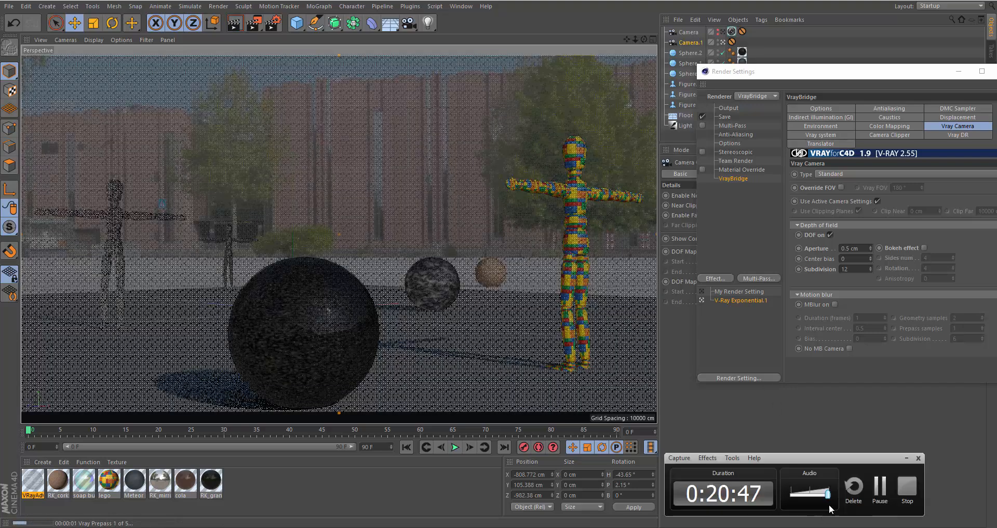
{"action": "left_click", "coordinate": [882, 491]}
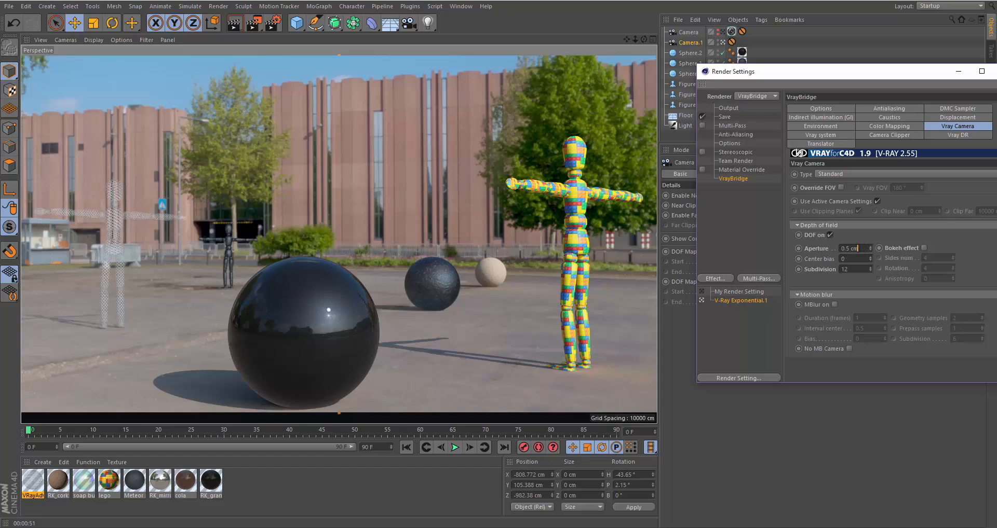
Set the depth of field aperture to 6 cm and render the perspective view again.
{"action": "type", "text": "6"}
{"action": "key", "text": "Return"}
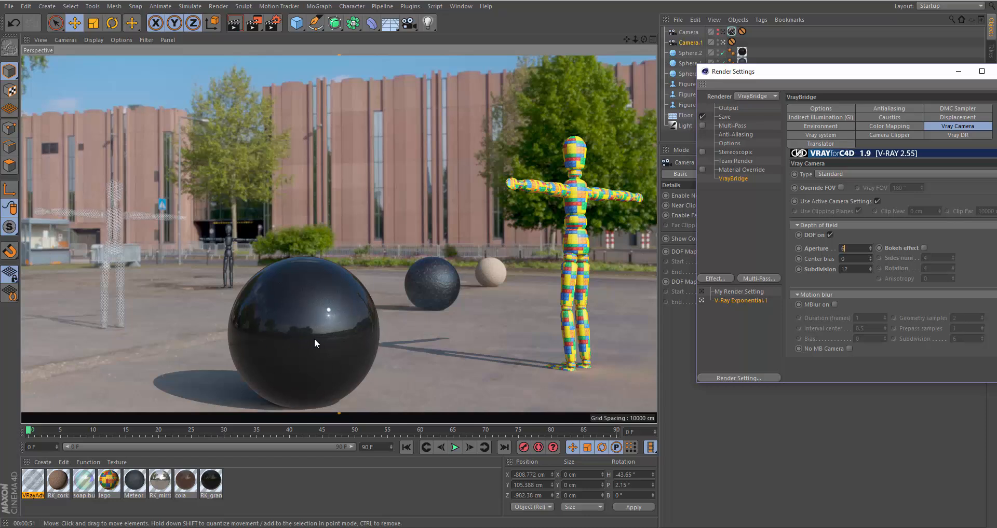
{"action": "key", "text": "F2"}
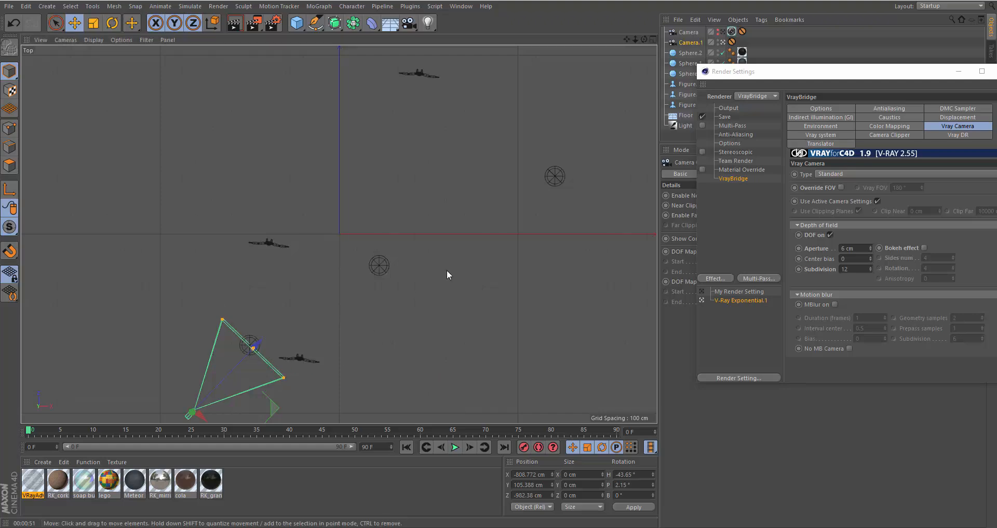
{"action": "key", "text": "F1"}
{"action": "left_click", "coordinate": [236, 24]}
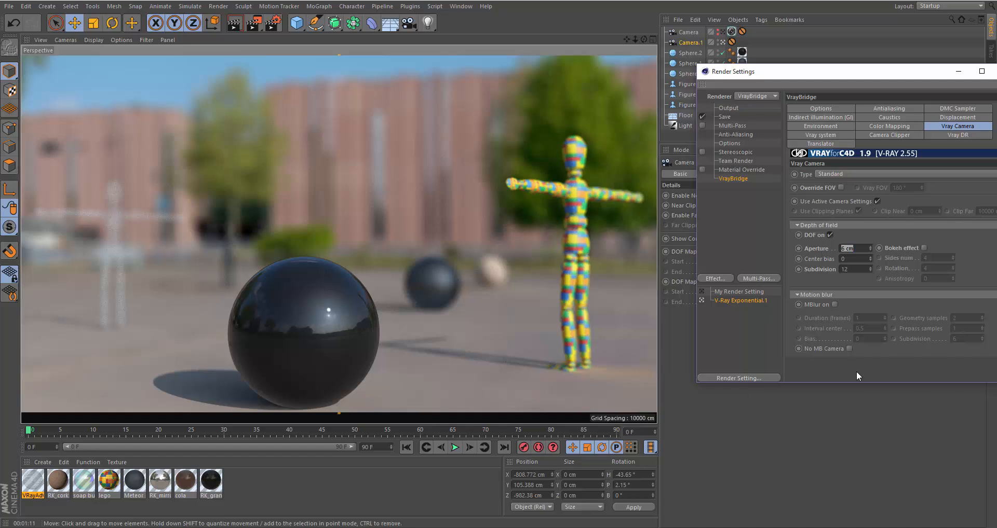
Extend the duplicate camera's focus distance in the top view until the focal plane passes through the farthest sphere.
{"action": "left_click_drag", "start_coordinate": [885, 76], "coordinate": [853, 66]}
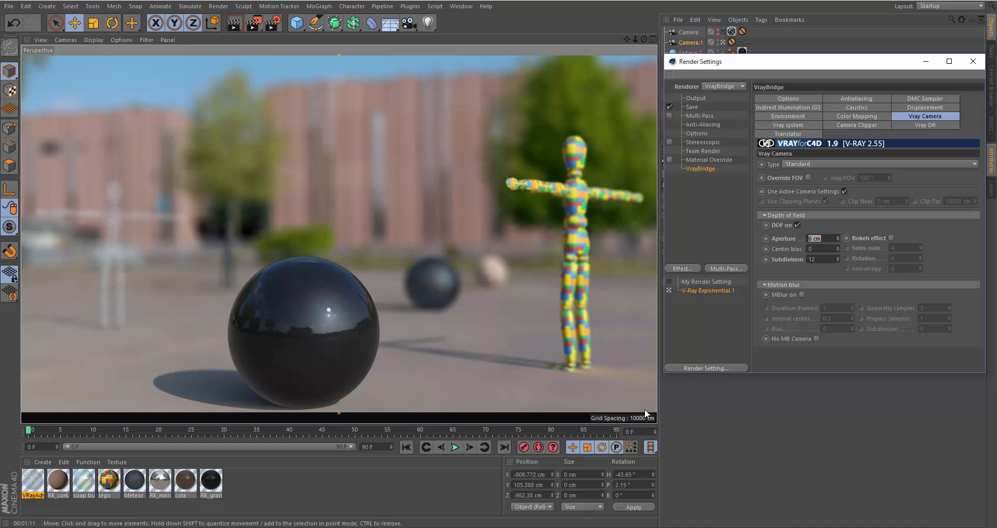
{"action": "left_click", "coordinate": [693, 424]}
{"action": "key", "text": "F2"}
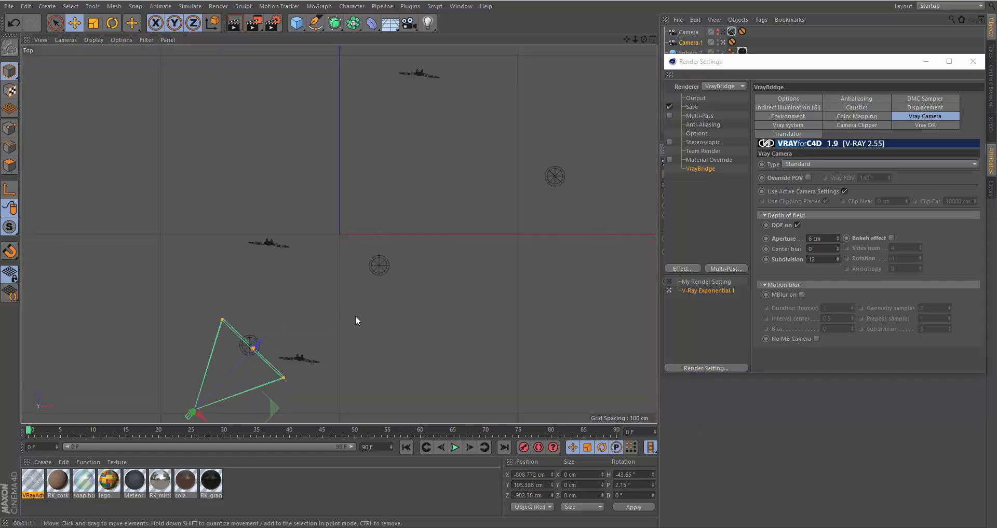
{"action": "key", "text": "F3"}
{"action": "left_click_drag", "start_coordinate": [184, 205], "coordinate": [441, 285]}
{"action": "key", "text": "F2"}
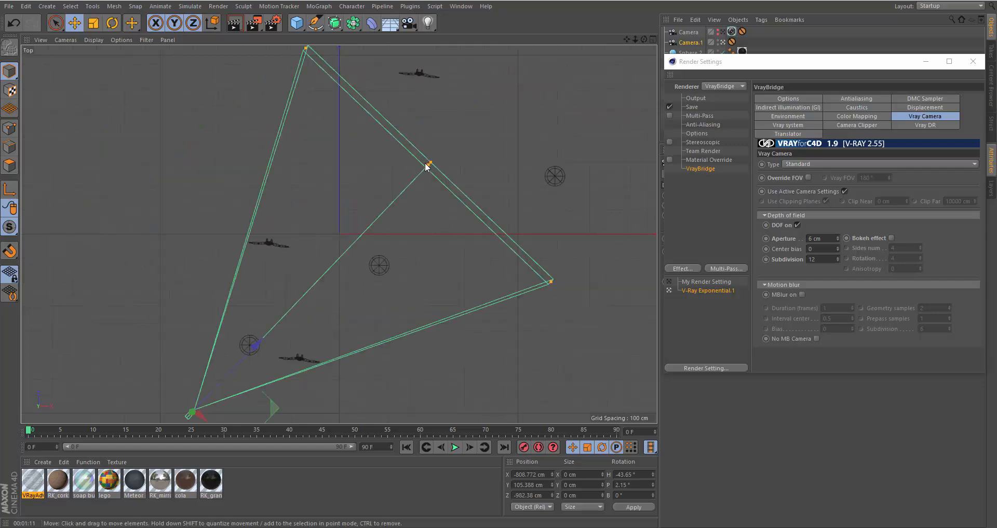
{"action": "left_click_drag", "start_coordinate": [430, 166], "coordinate": [504, 136]}
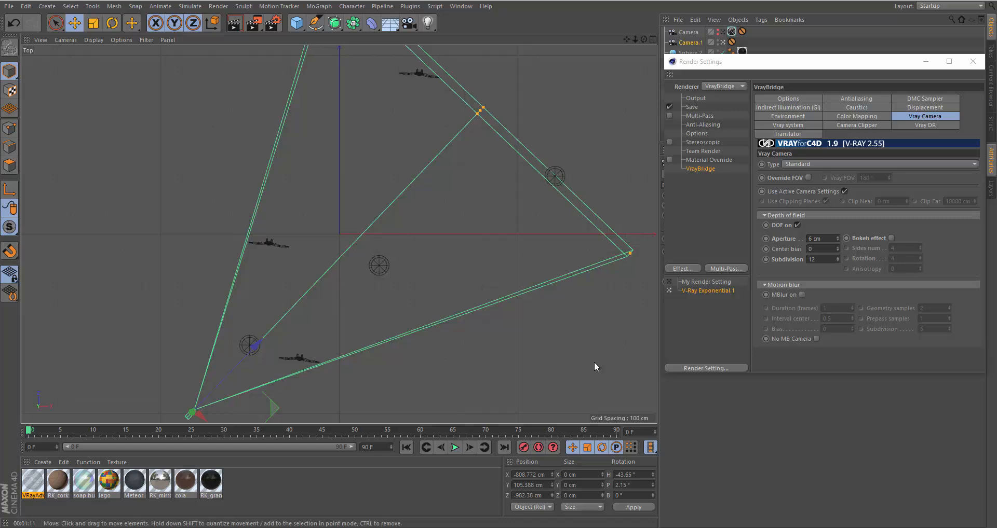
Render the perspective view with the focus on the farthest sphere, and move the render settings window partly over the viewport.
{"action": "key", "text": "F1"}
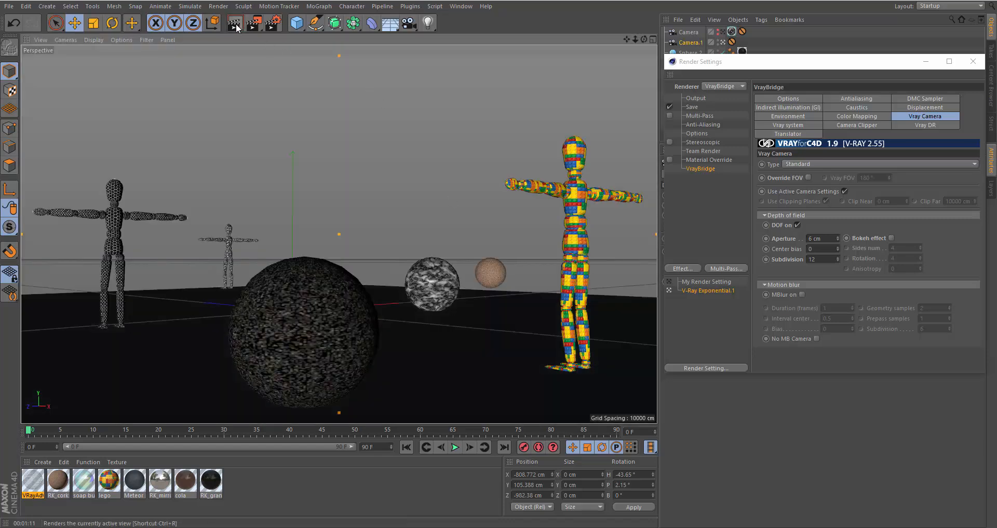
{"action": "left_click", "coordinate": [236, 23]}
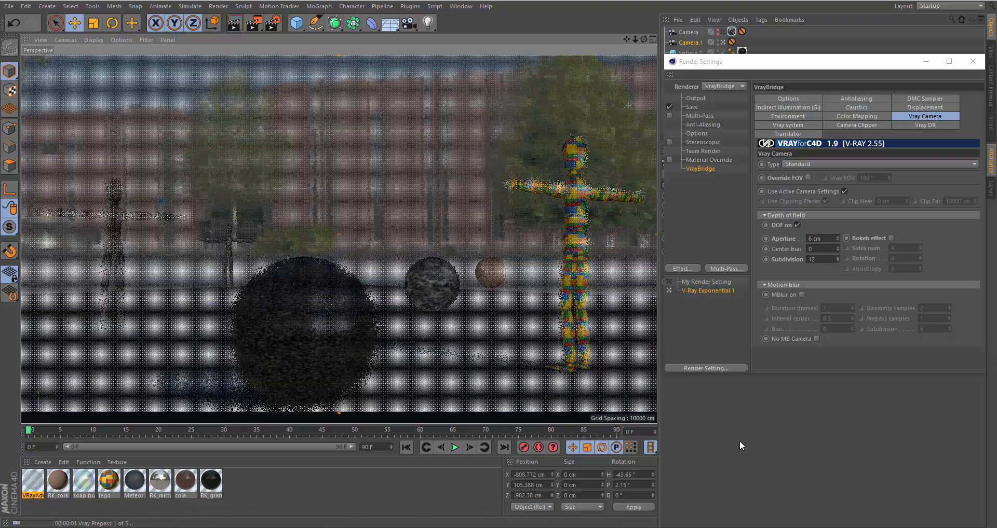
{"action": "left_click", "coordinate": [831, 527]}
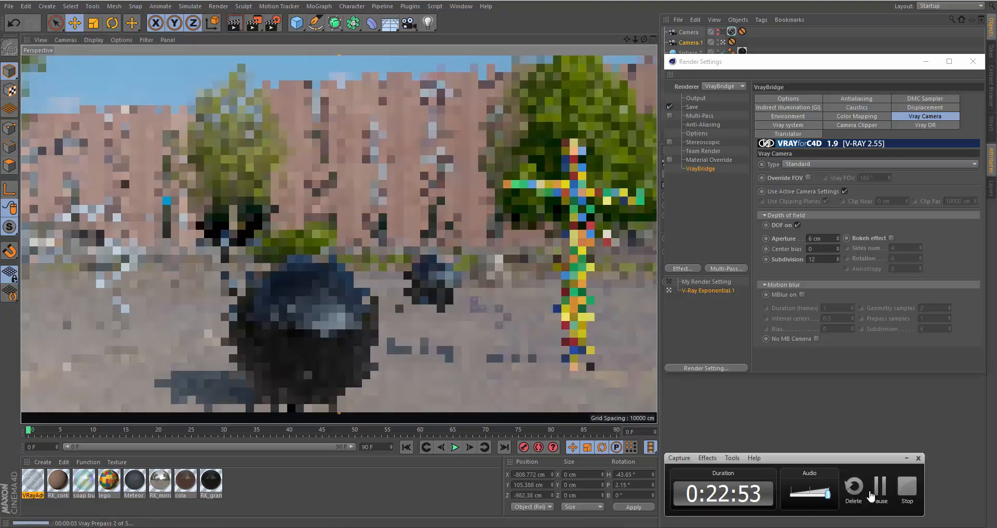
{"action": "left_click", "coordinate": [870, 497]}
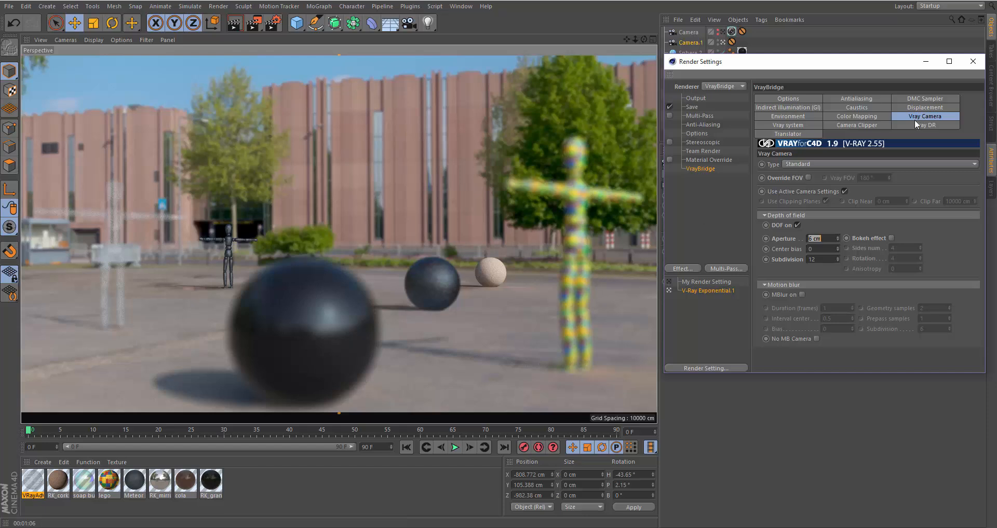
{"action": "left_click_drag", "start_coordinate": [859, 63], "coordinate": [768, 59]}
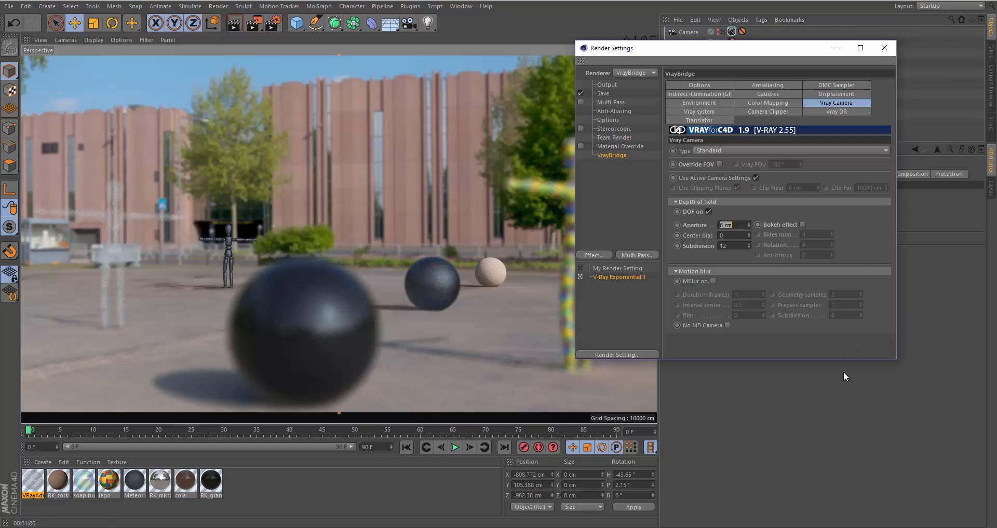
{"action": "left_click", "coordinate": [859, 527]}
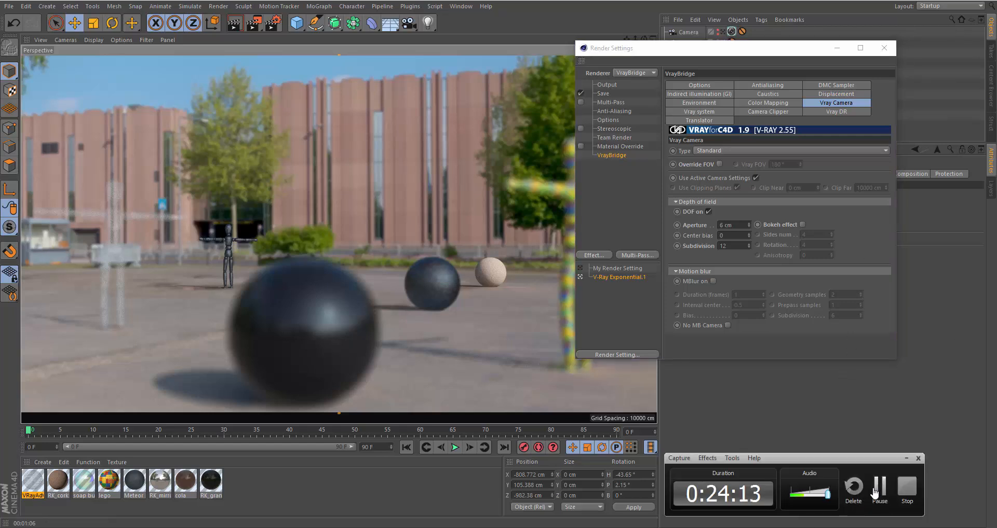